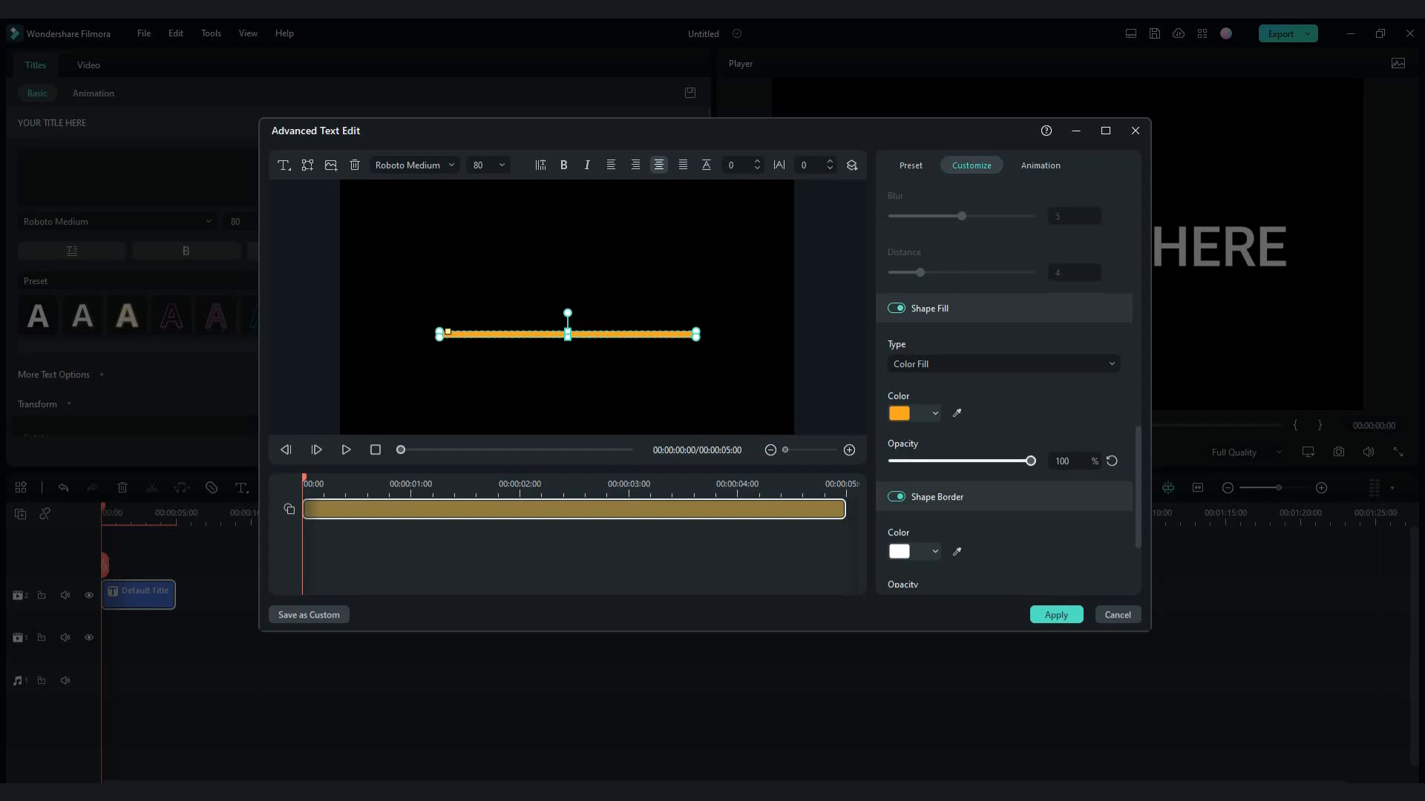
# - Center the orange line in the frame with its shape border off, and apply the advanced text edit
pyautogui.moveTo(567, 331); pyautogui.dragTo(567, 309)
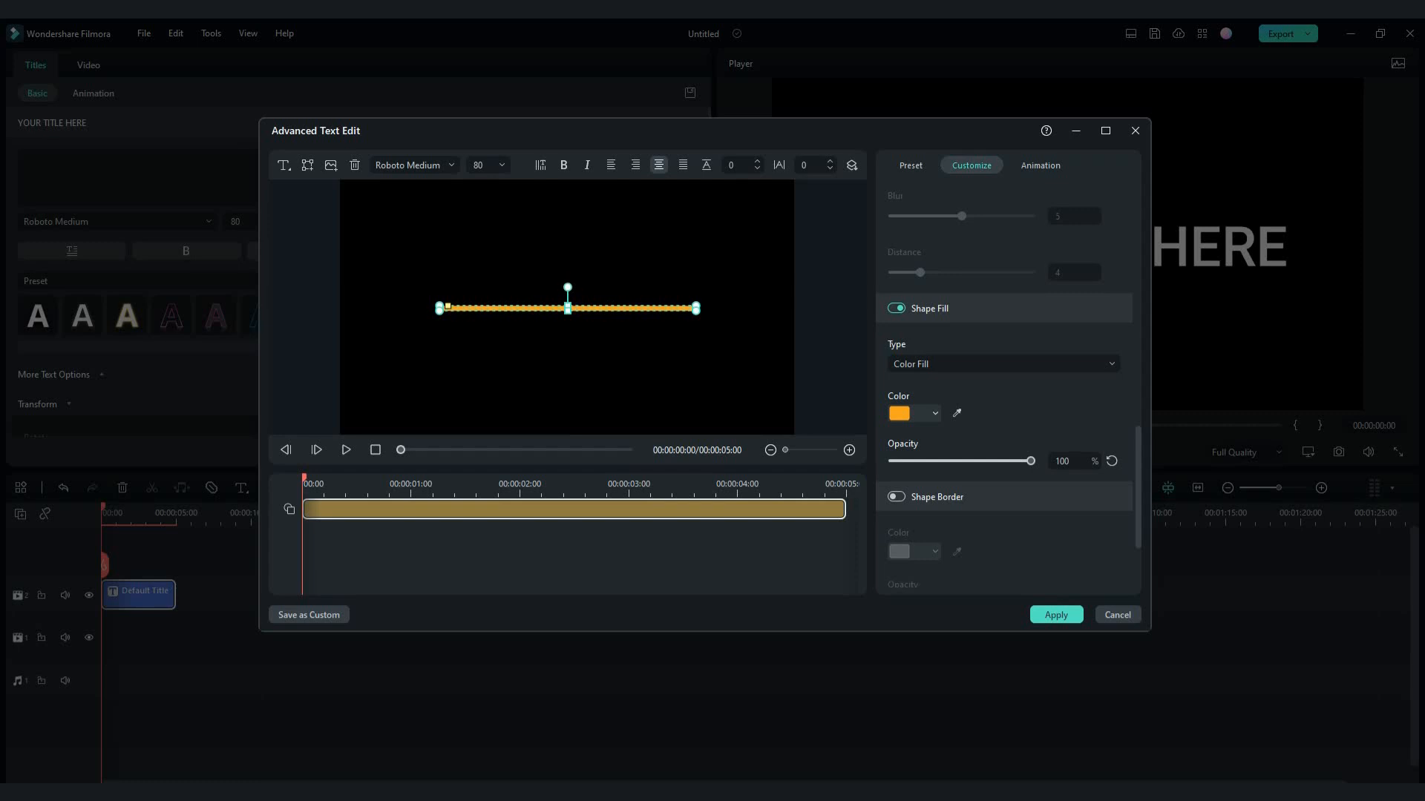
pyautogui.moveTo(566, 308); pyautogui.dragTo(567, 310)
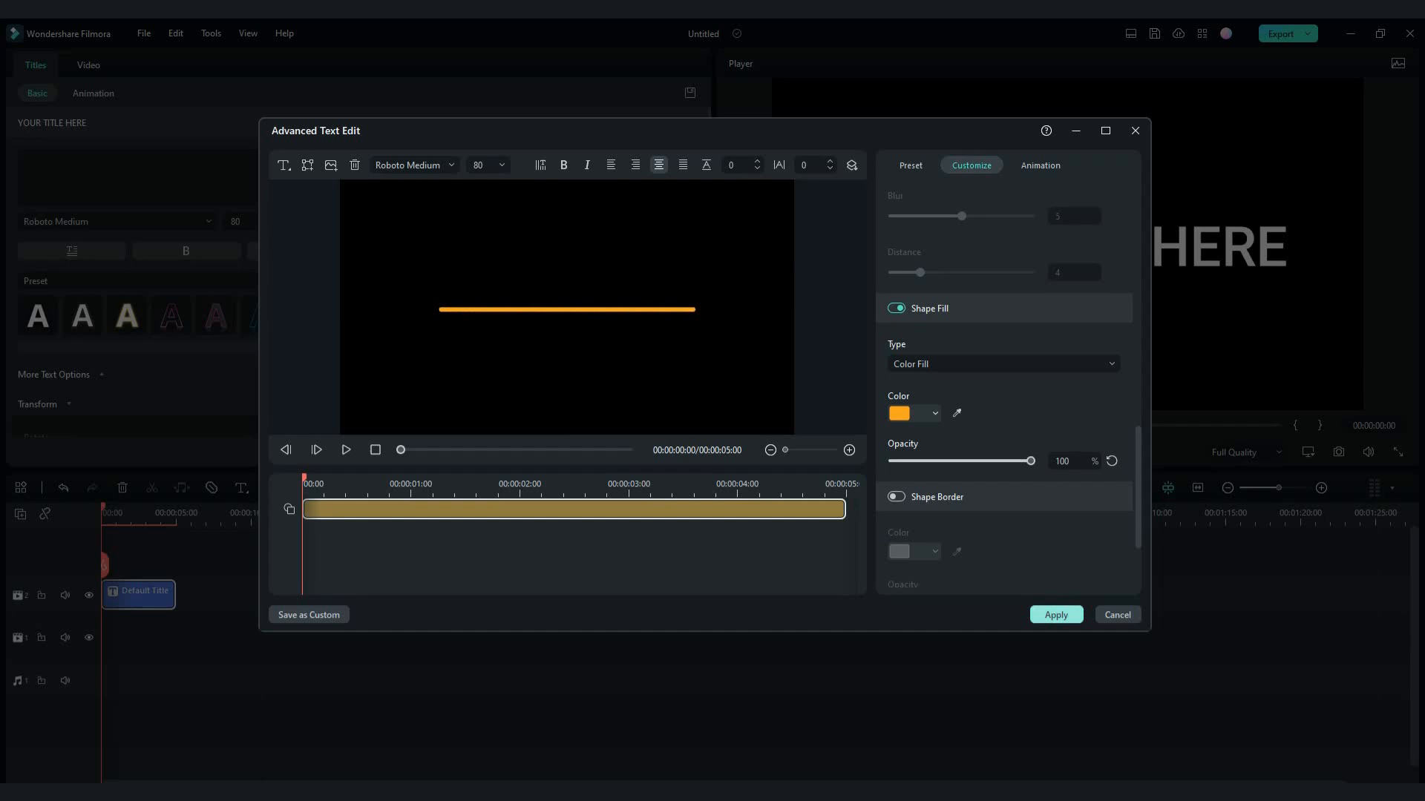
pyautogui.click(1056, 615)
pyautogui.click(622, 451)
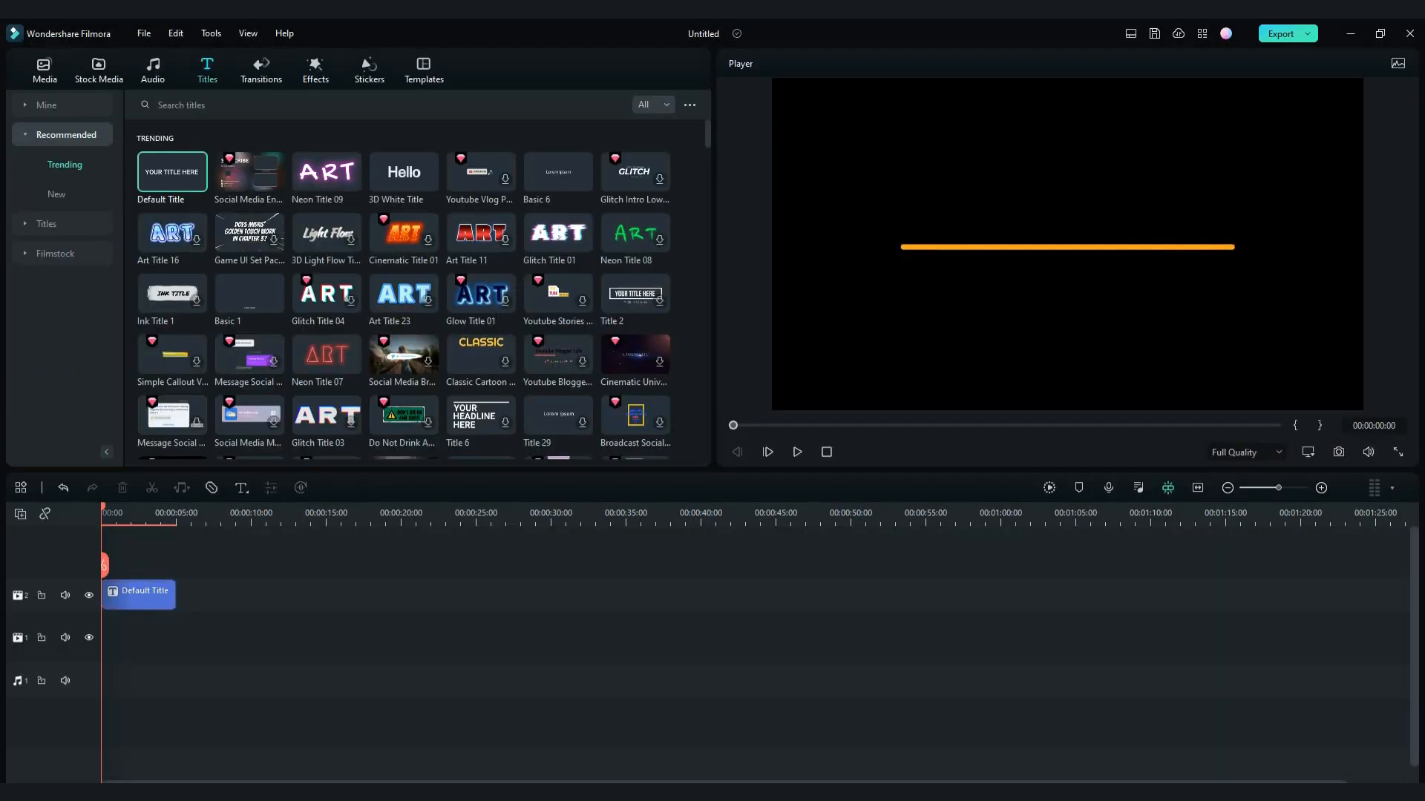
# - Take a snapshot of the orange line and place the snapshot image at the start of the second video track
pyautogui.click(1339, 452)
pyautogui.click(785, 424)
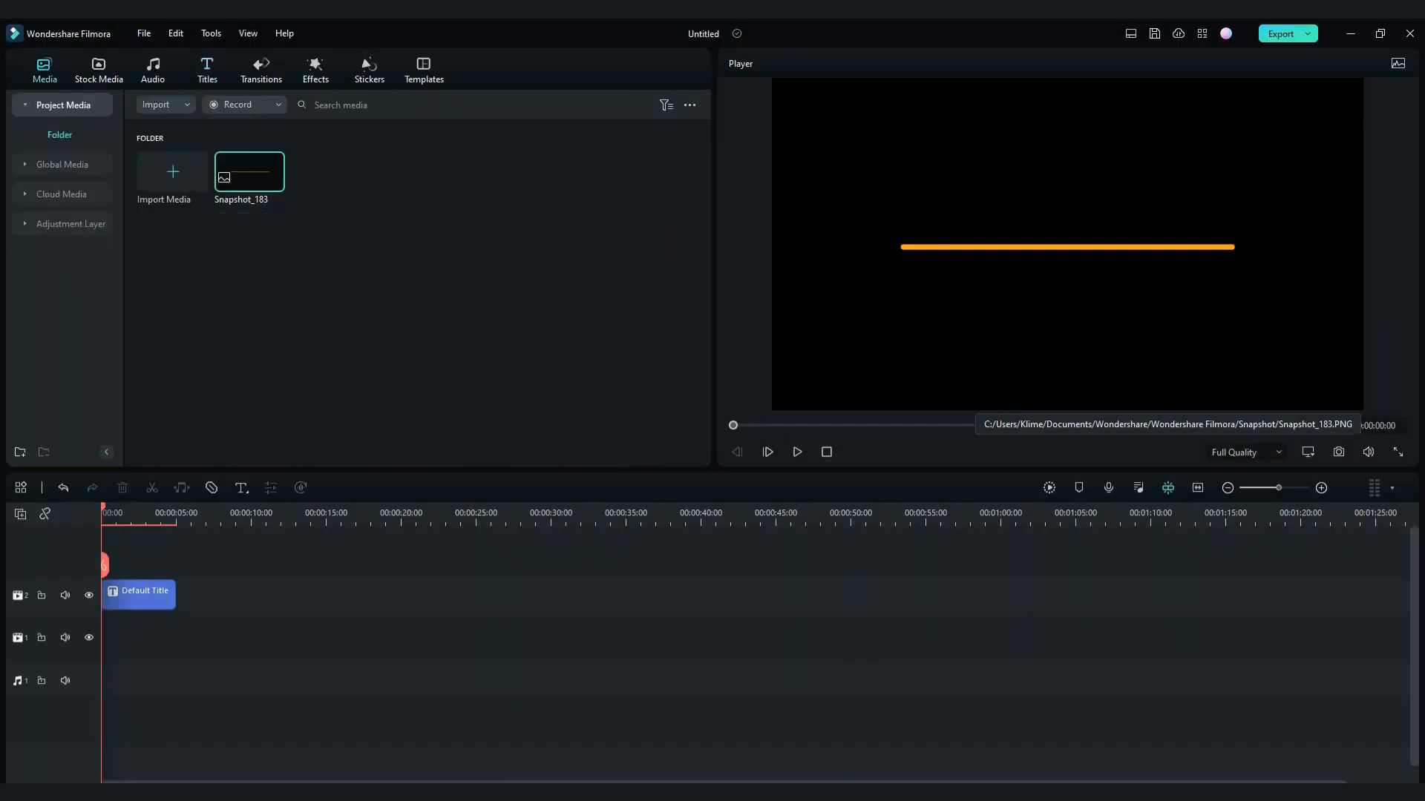
pyautogui.moveTo(250, 172); pyautogui.dragTo(103, 596)
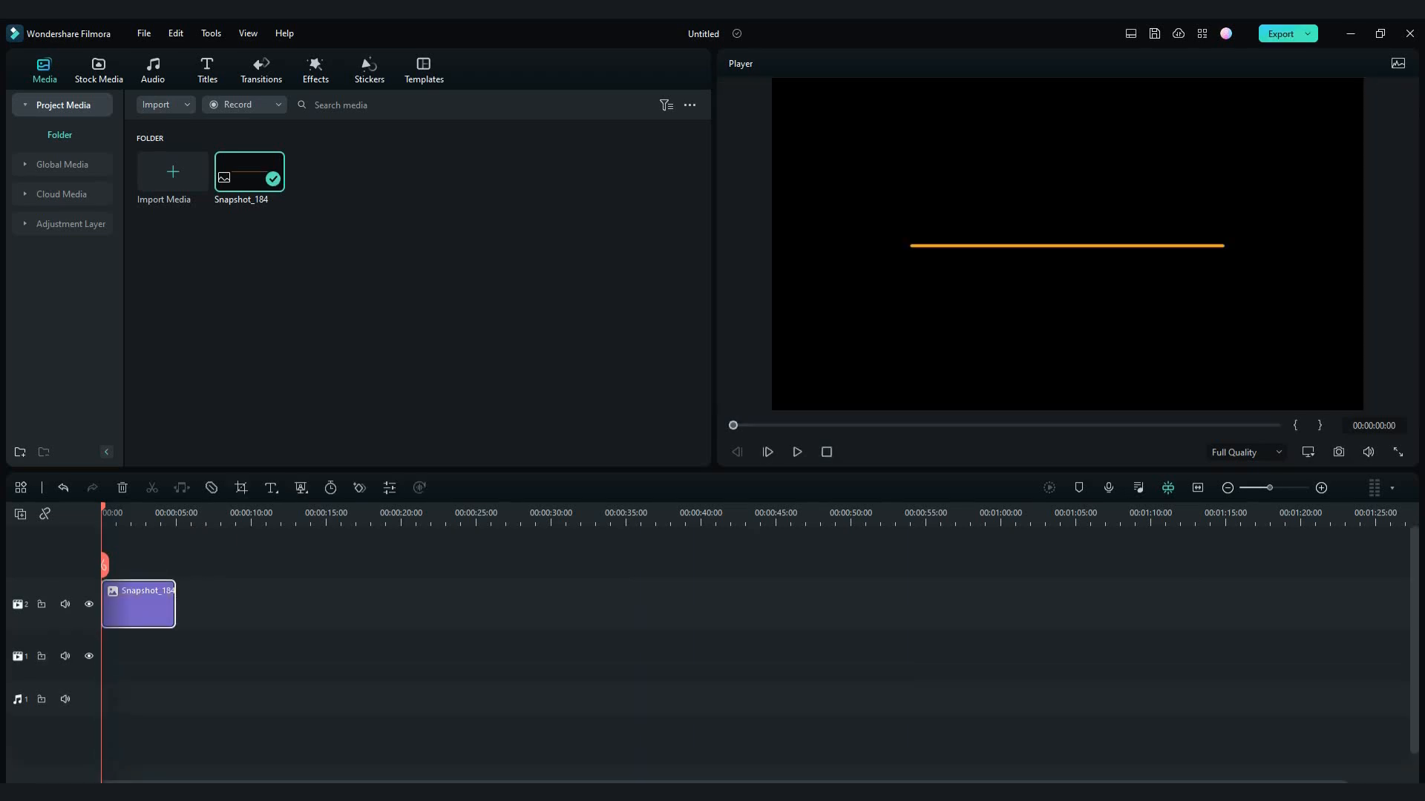
# - Stack a second copy of the snapshot on the track above and extend both clips to about 17 seconds
pyautogui.moveTo(249, 173); pyautogui.dragTo(106, 554)
pyautogui.moveTo(175, 659); pyautogui.dragTo(358, 660)
pyautogui.moveTo(175, 602); pyautogui.dragTo(358, 603)
# - Split the lower snapshot clip at about 6 seconds and extend both tracks' clips to about 20 seconds
pyautogui.moveTo(103, 510); pyautogui.dragTo(196, 510)
pyautogui.click(197, 657)
pyautogui.hotkey('ctrl', 'b')
pyautogui.moveTo(358, 657); pyautogui.dragTo(408, 657)
pyautogui.moveTo(357, 604); pyautogui.dragTo(409, 604)
# - Move the start of the upper snapshot clip to the cut in the lower track
pyautogui.press('Home')
pyautogui.doubleClick(148, 657)
pyautogui.click(148, 605)
pyautogui.moveTo(103, 606); pyautogui.dragTo(197, 605)
# - Search the transitions for "linear wipe" and apply Linear Wipe to the start of the first snapshot clip
pyautogui.click(261, 70)
pyautogui.click(378, 105)
pyautogui.write('linear wipe')
pyautogui.press('Return')
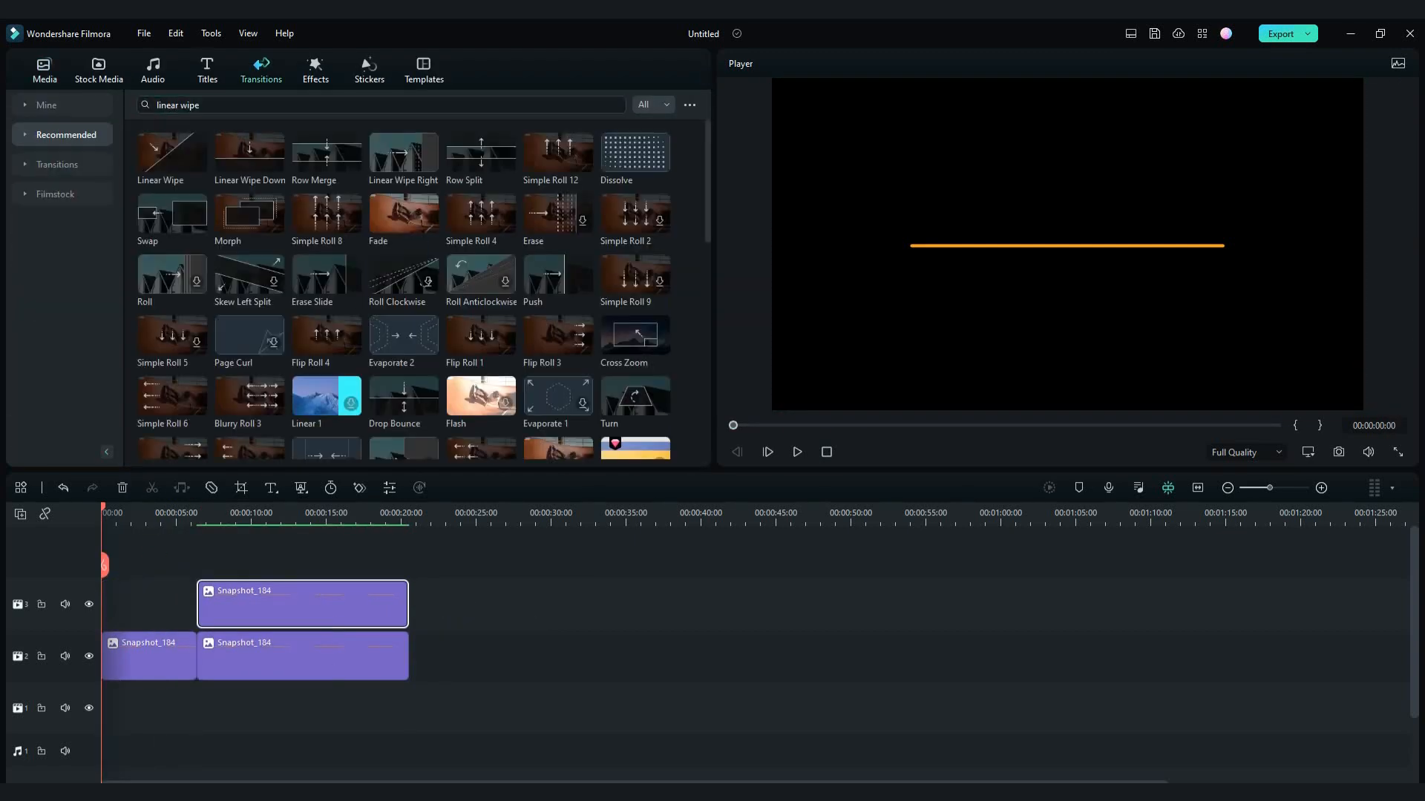
pyautogui.moveTo(172, 152); pyautogui.dragTo(131, 656)
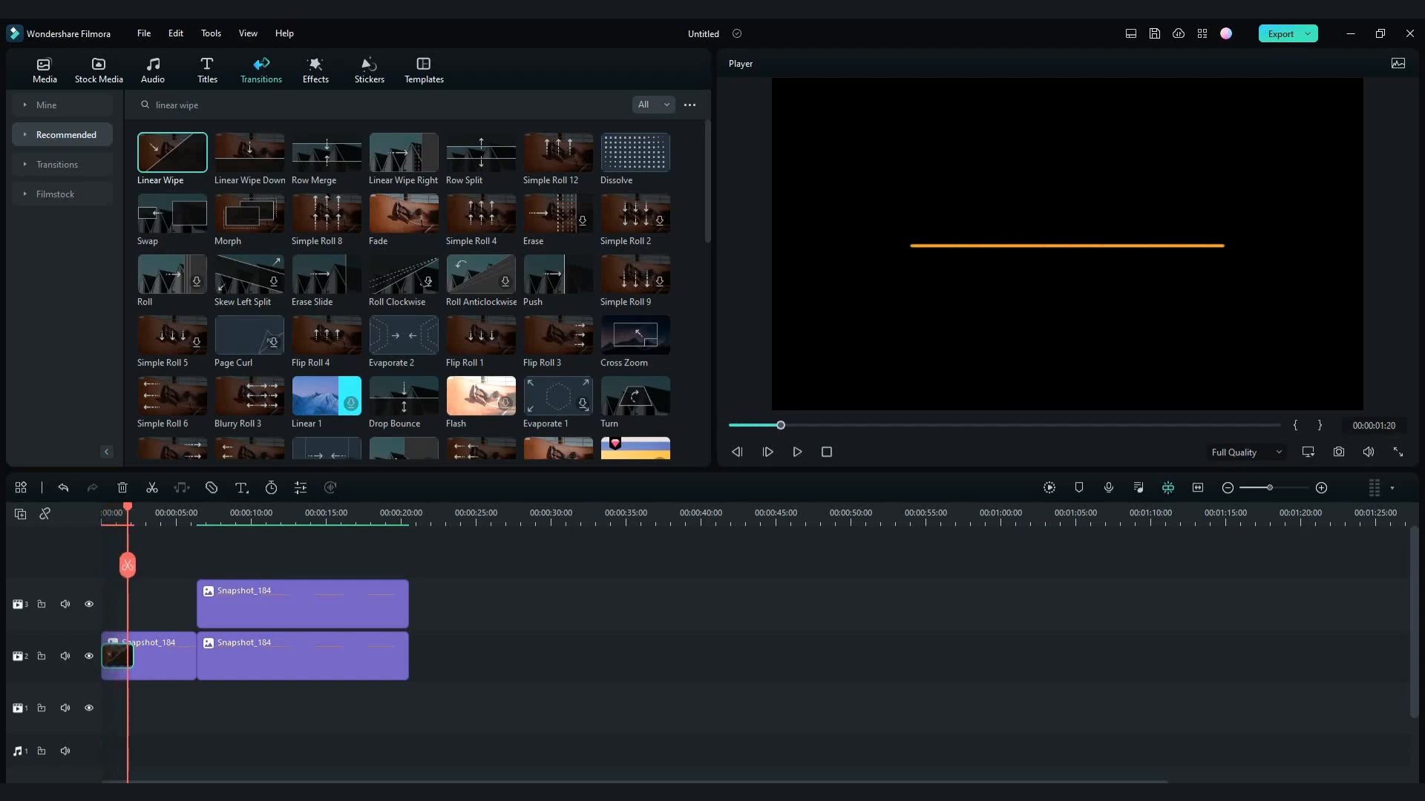
# - Trim the first snapshot clip to the end of its transition and move both following clips against it to close the gap
pyautogui.click(199, 650)
pyautogui.moveTo(195, 659); pyautogui.dragTo(134, 664)
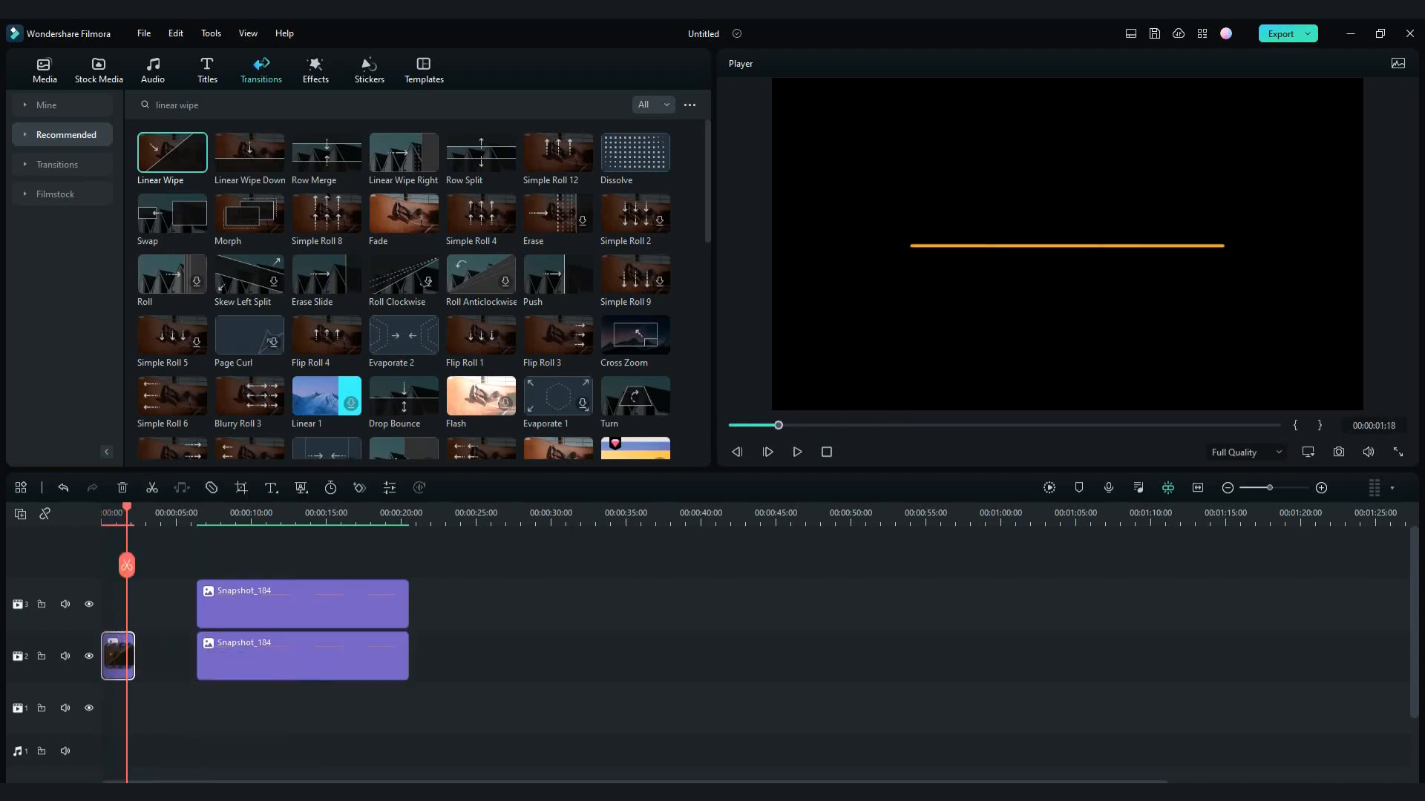
pyautogui.moveTo(260, 660); pyautogui.dragTo(198, 661)
pyautogui.moveTo(259, 608); pyautogui.dragTo(198, 609)
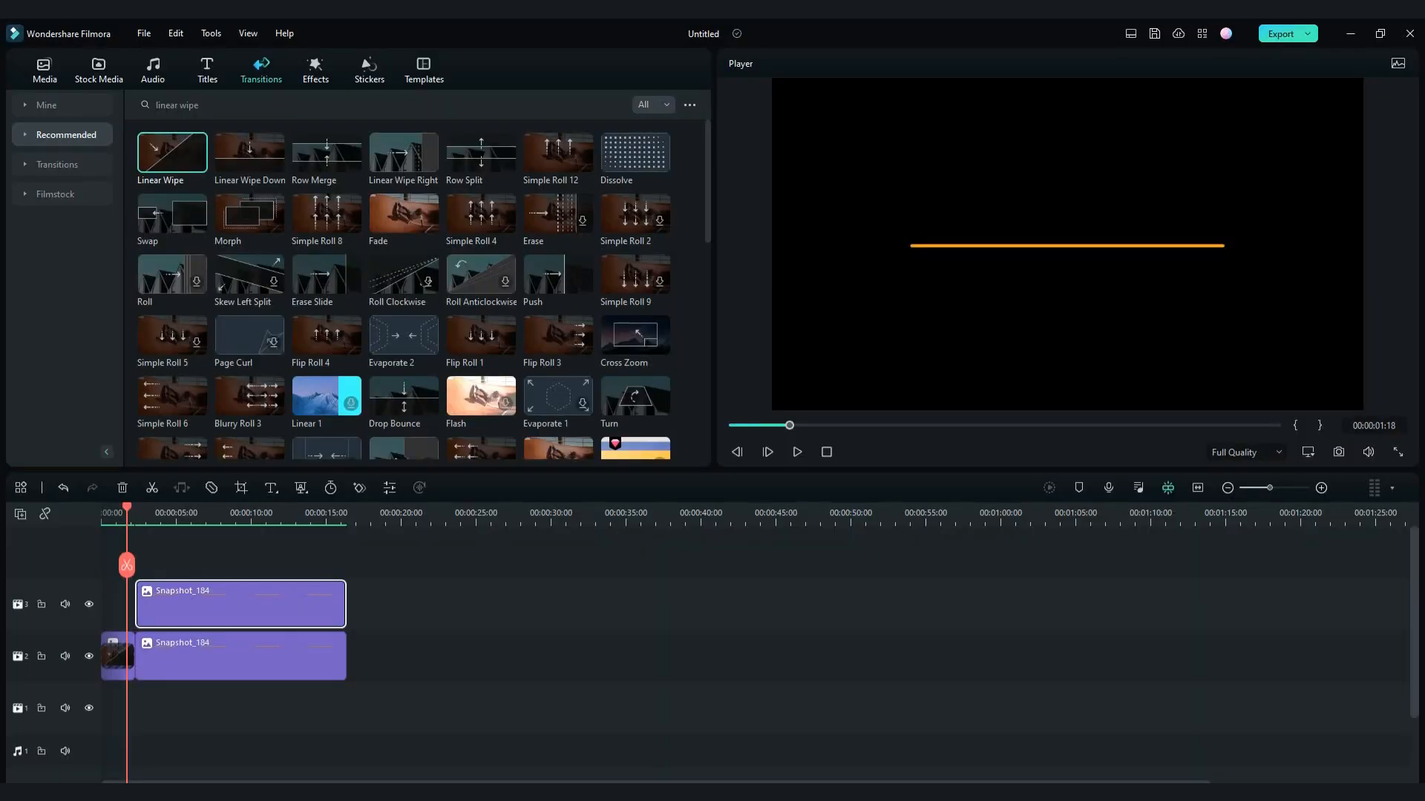
# - Raise the upper snapshot clip one track and keyframe its position from the clip start to Y 75 at 00:00:05:02
pyautogui.moveTo(127, 510); pyautogui.dragTo(46, 514)
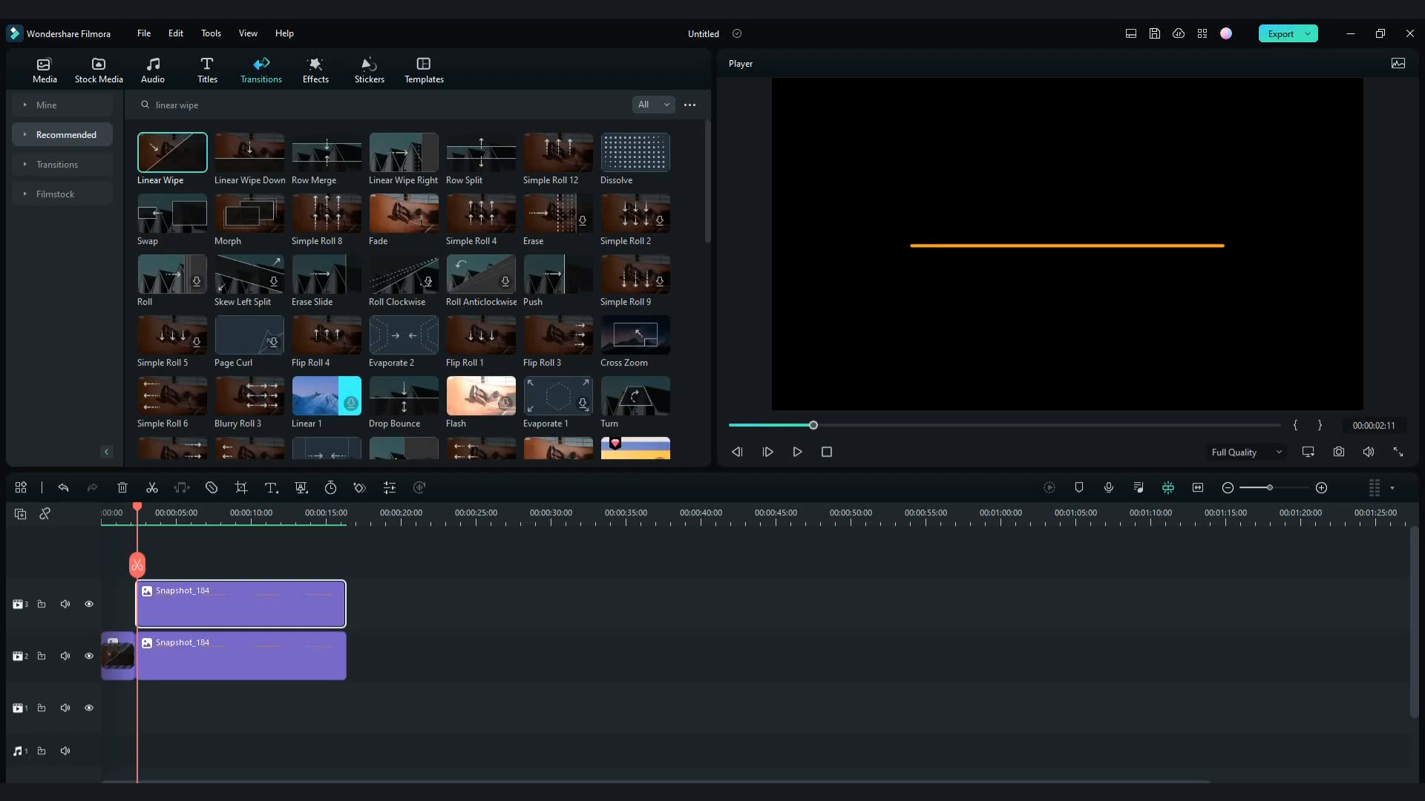
pyautogui.moveTo(222, 607); pyautogui.dragTo(225, 555)
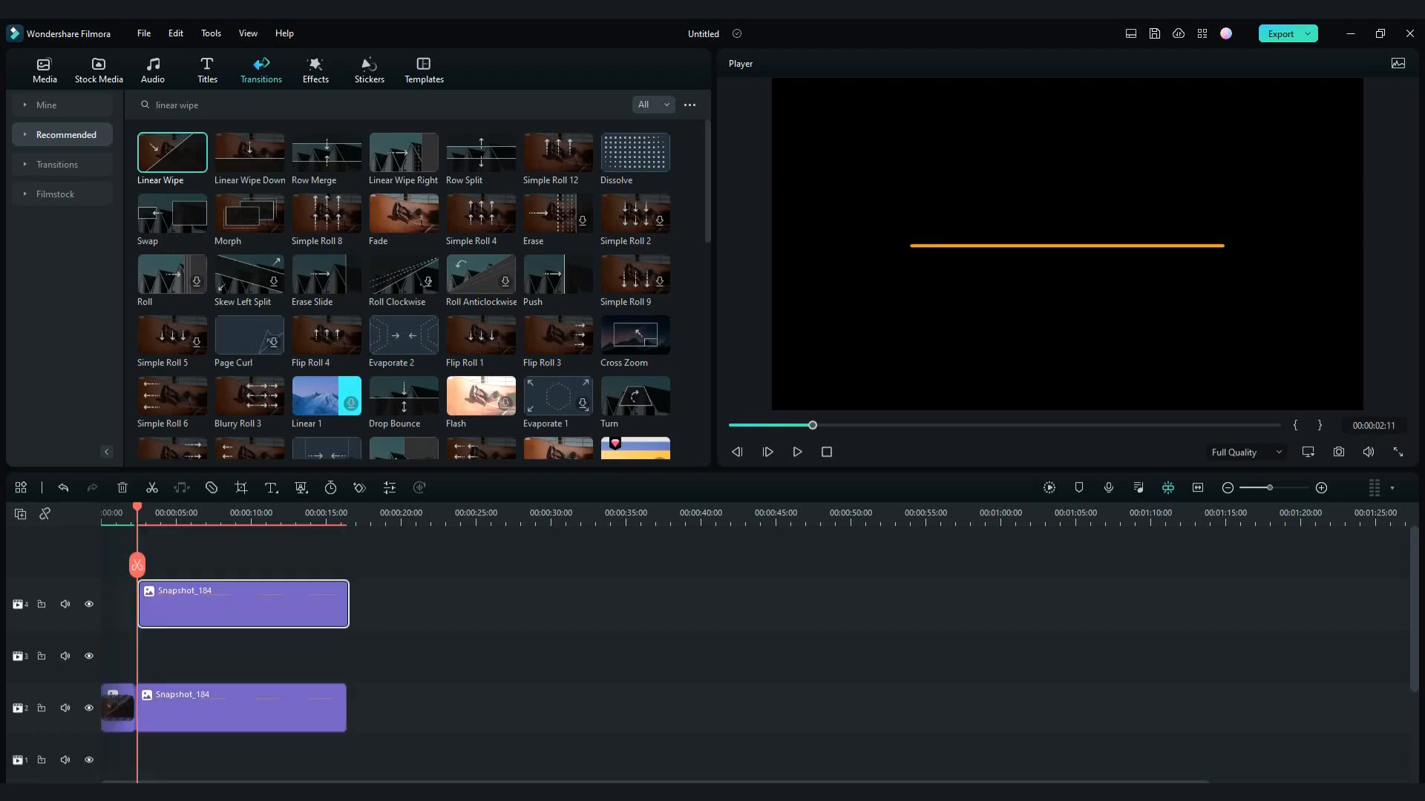
pyautogui.doubleClick(225, 605)
pyautogui.click(683, 236)
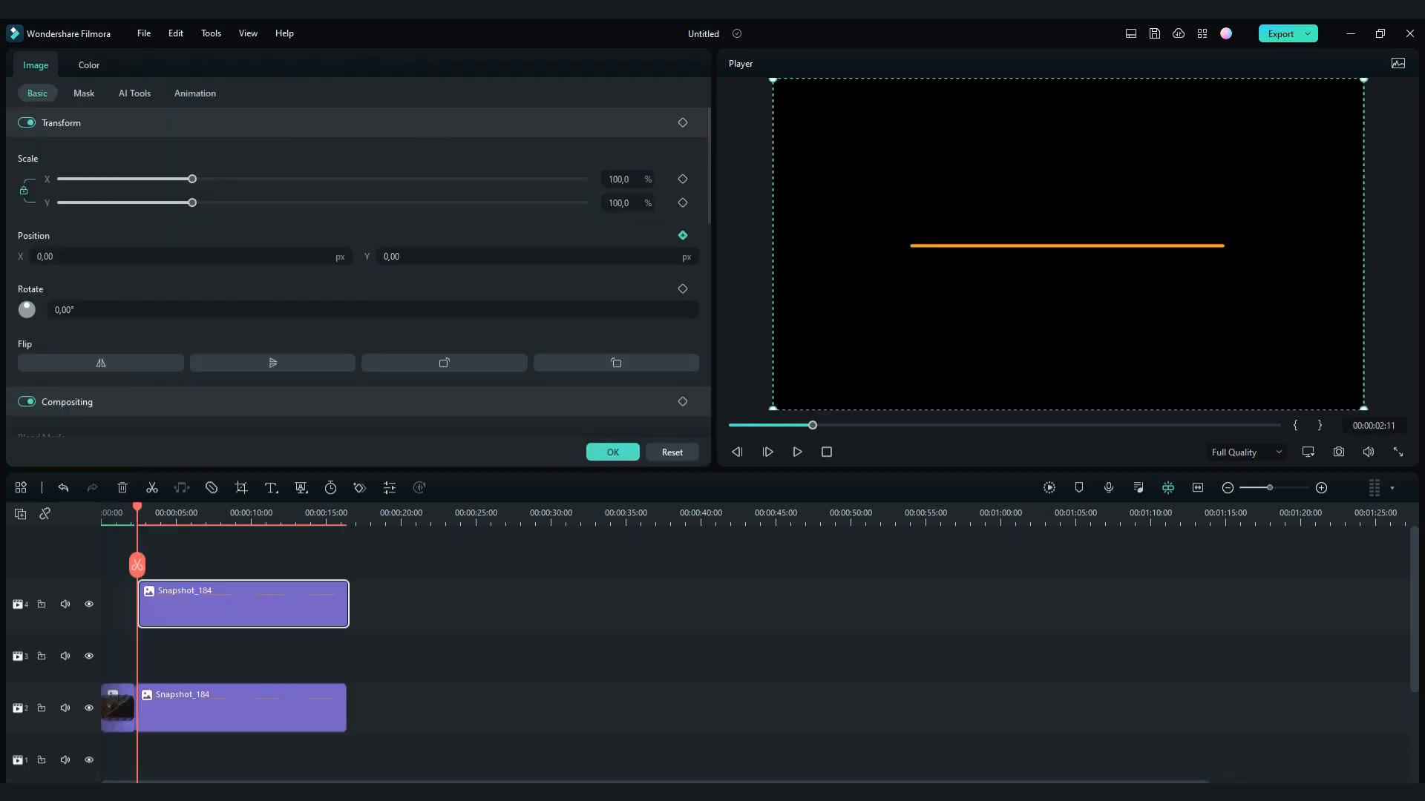
pyautogui.moveTo(137, 507); pyautogui.dragTo(175, 507)
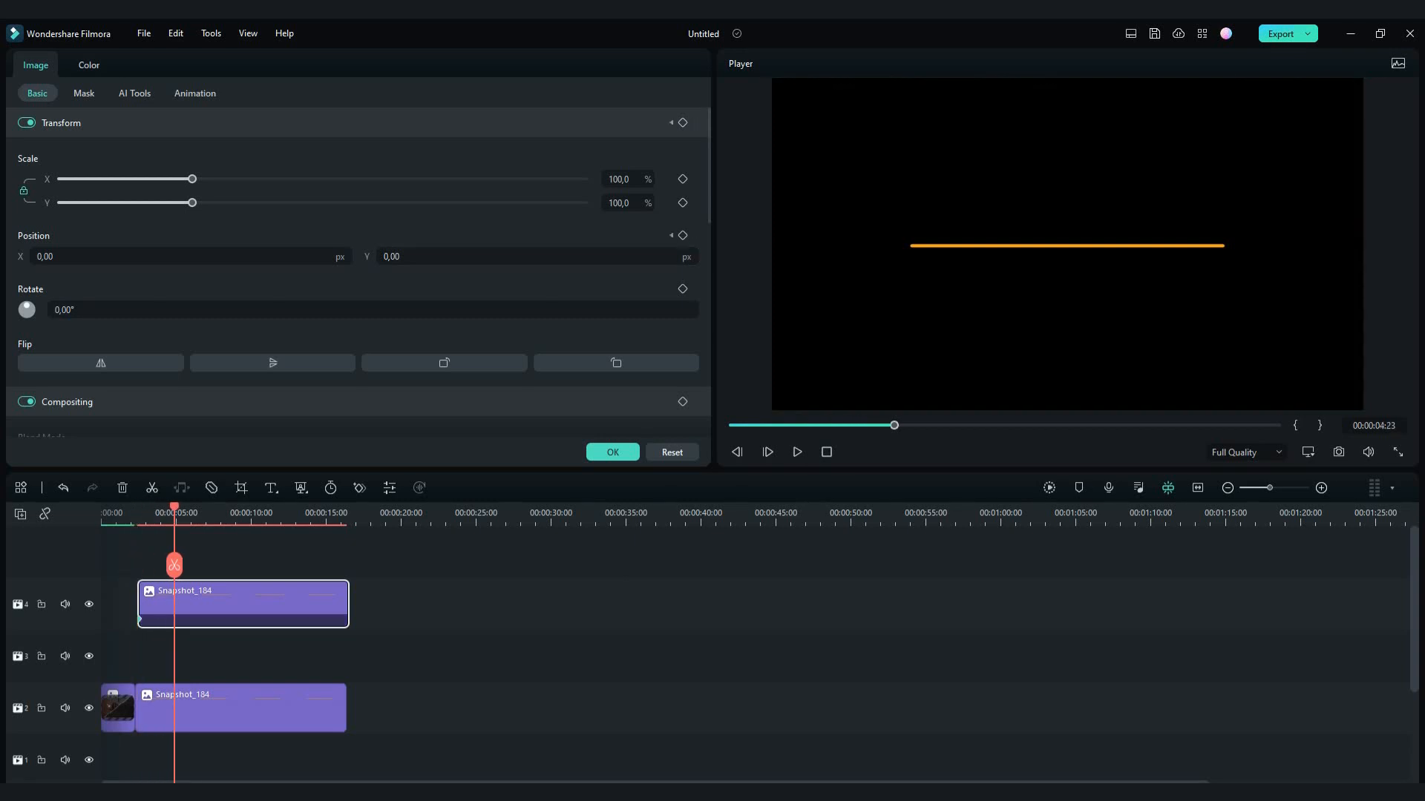
pyautogui.moveTo(400, 256); pyautogui.dragTo(456, 257)
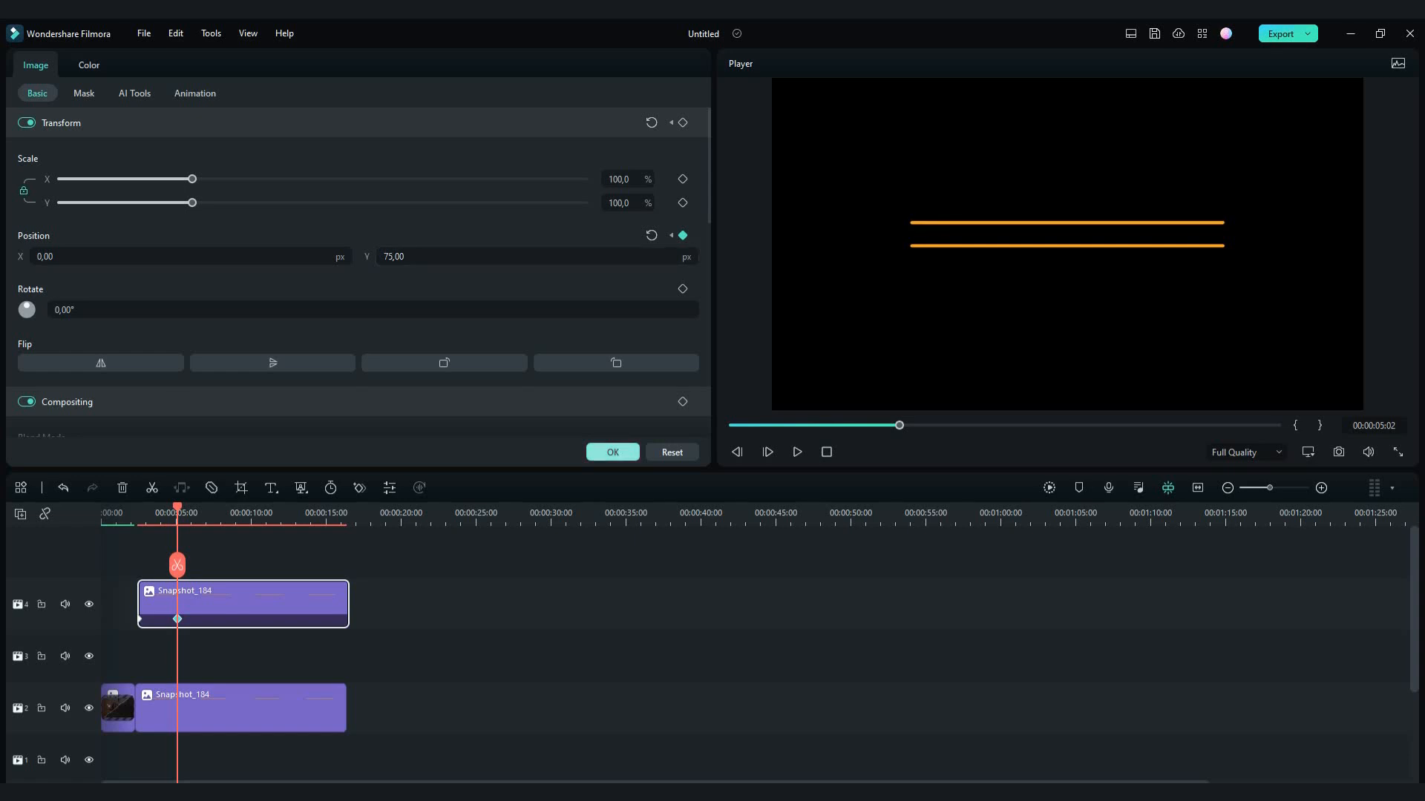
pyautogui.click(613, 452)
# - Keyframe the lower snapshot clip's position from its start to Y -77 at 00:00:04:06
pyautogui.press('Up')
pyautogui.press('Up')
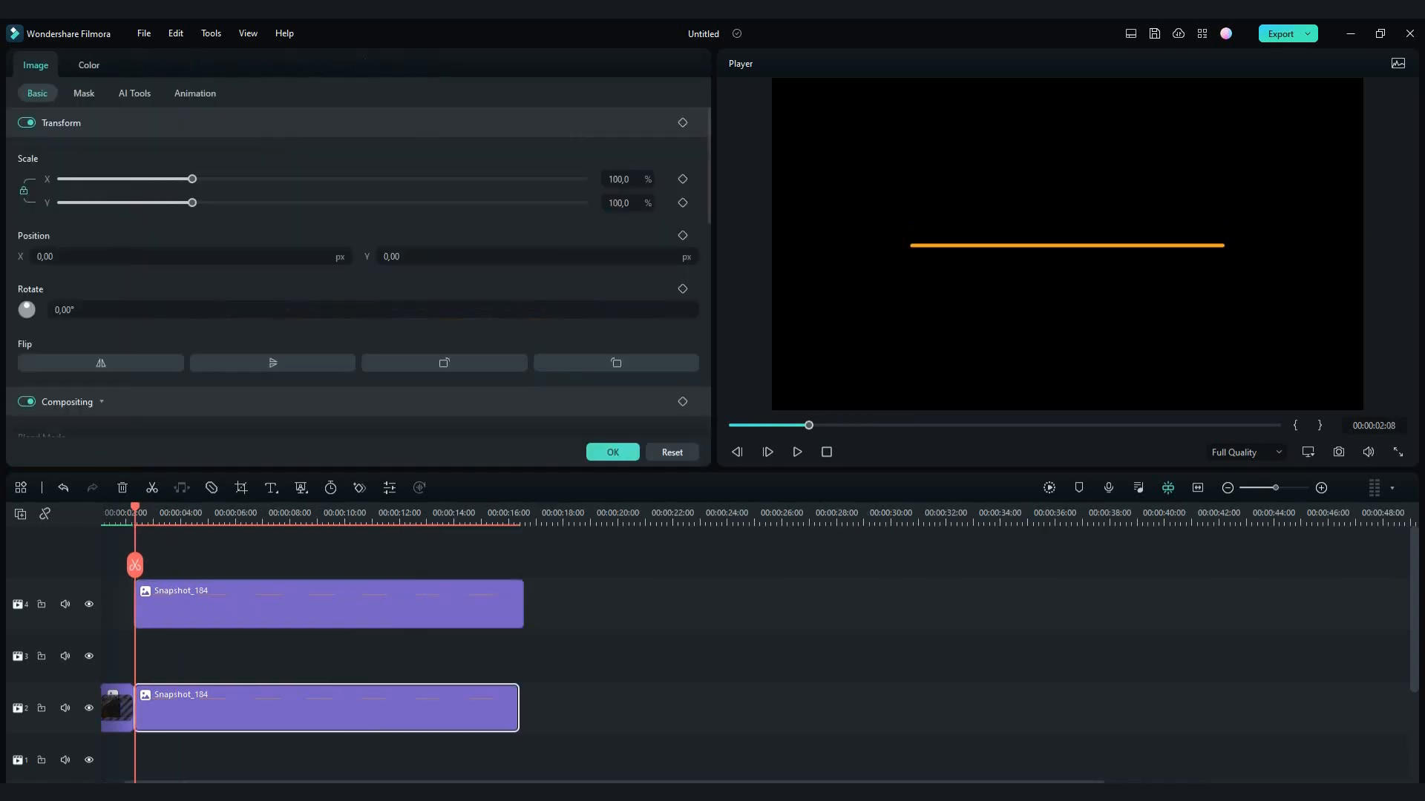
pyautogui.click(185, 613)
pyautogui.click(187, 619)
pyautogui.click(200, 708)
pyautogui.moveTo(430, 257); pyautogui.dragTo(373, 257)
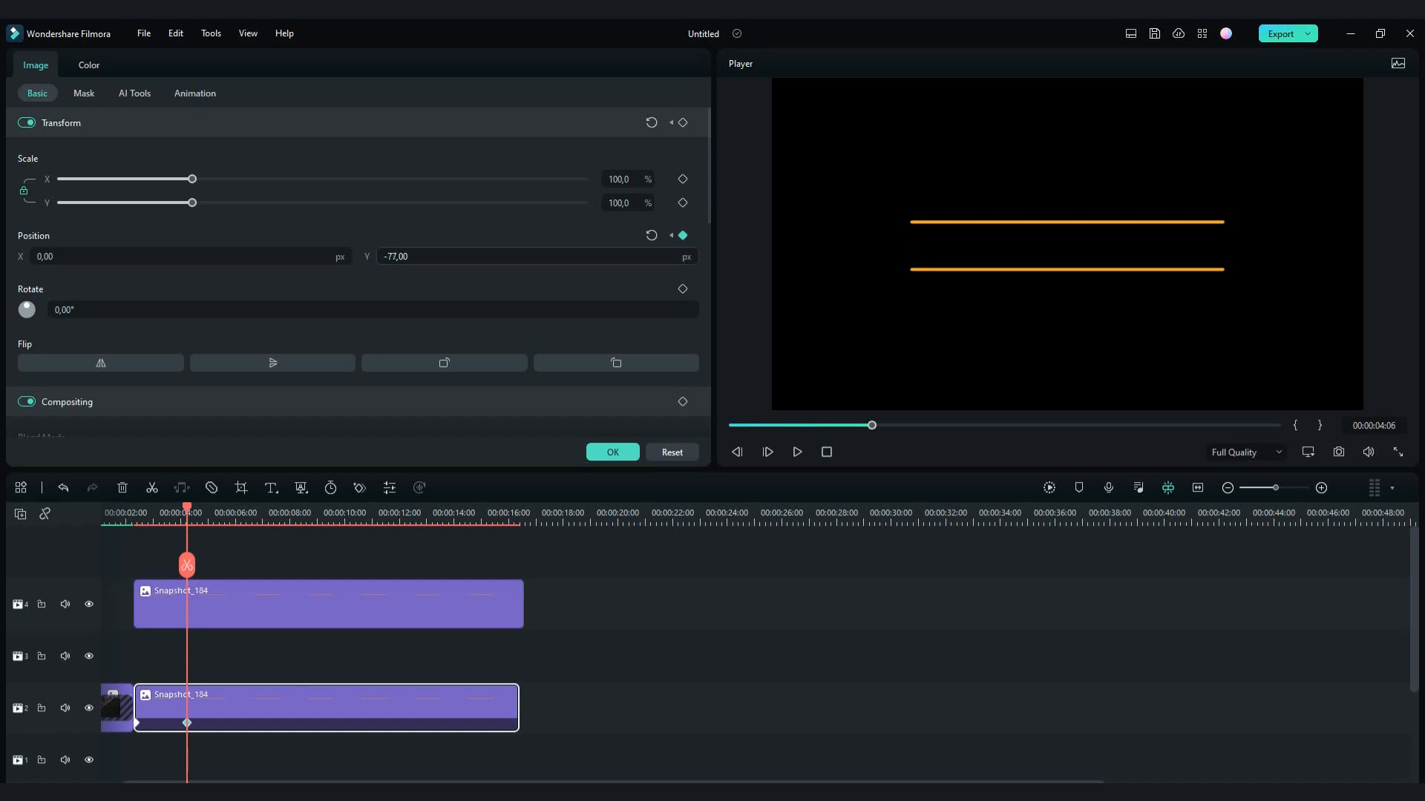
pyautogui.click(613, 452)
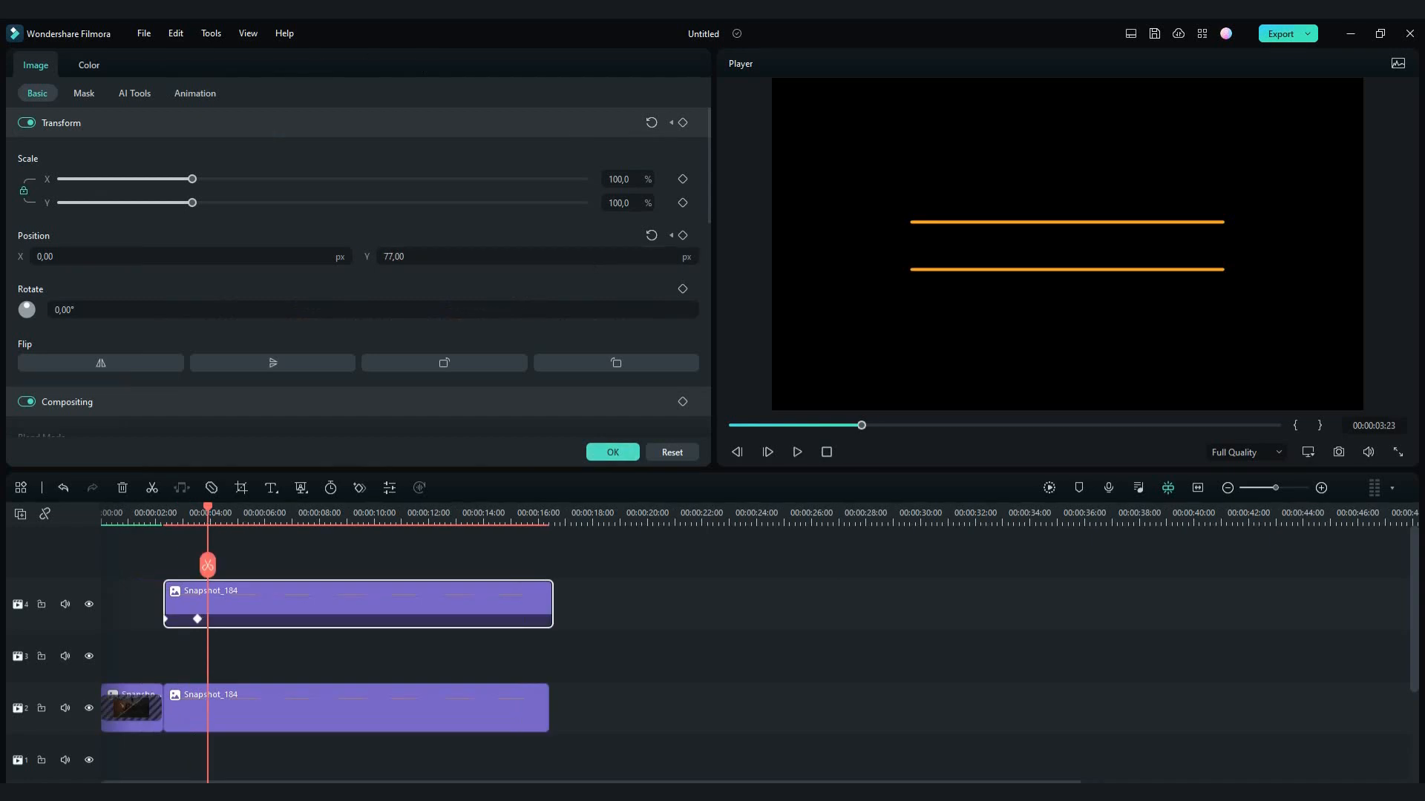
# - Move the end keyframes of both line clips earlier to about 00:00:02:24 and preview the movement
pyautogui.moveTo(210, 510); pyautogui.dragTo(181, 511)
pyautogui.moveTo(198, 619); pyautogui.dragTo(181, 619)
pyautogui.click(201, 711)
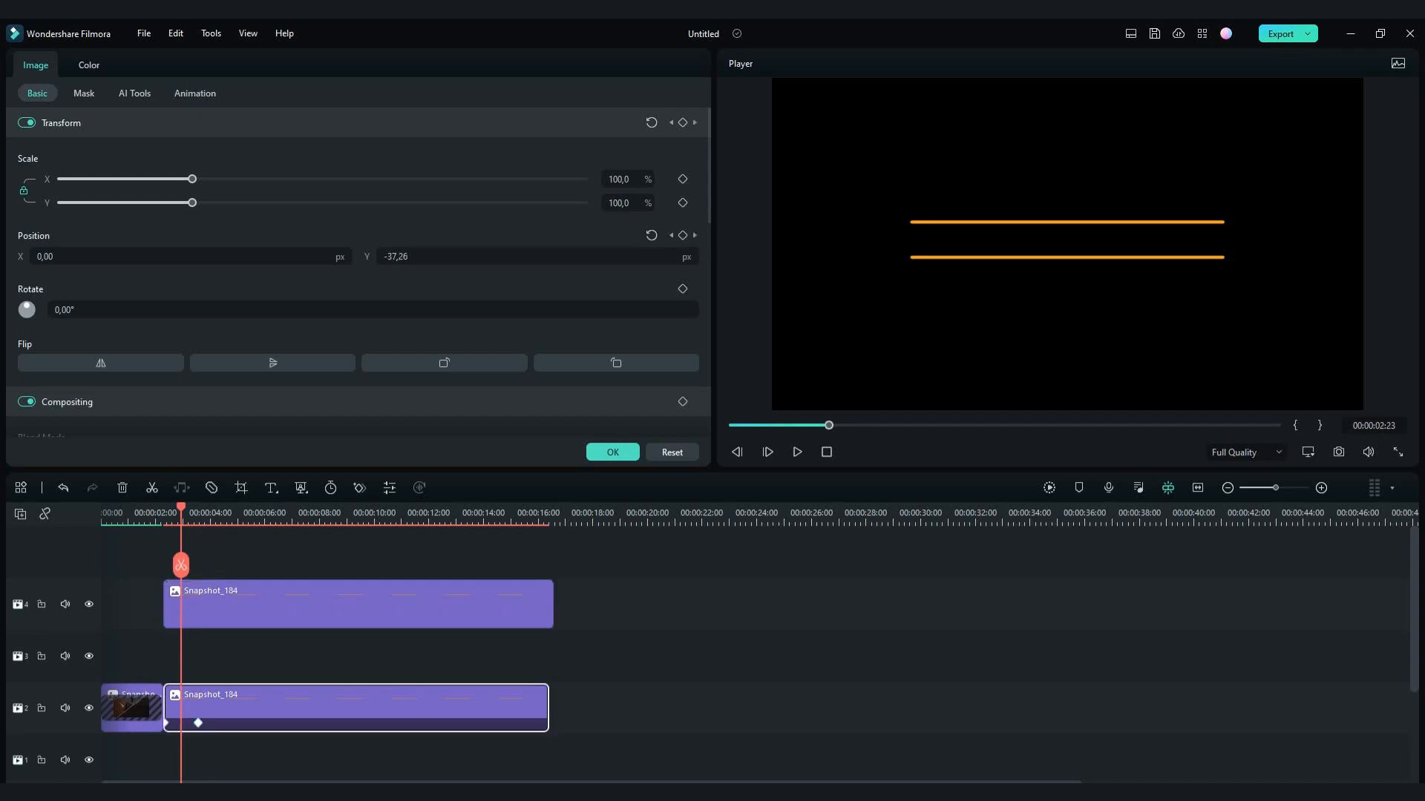
pyautogui.moveTo(198, 723); pyautogui.dragTo(183, 722)
pyautogui.click(200, 607)
pyautogui.click(199, 709)
pyautogui.click(201, 606)
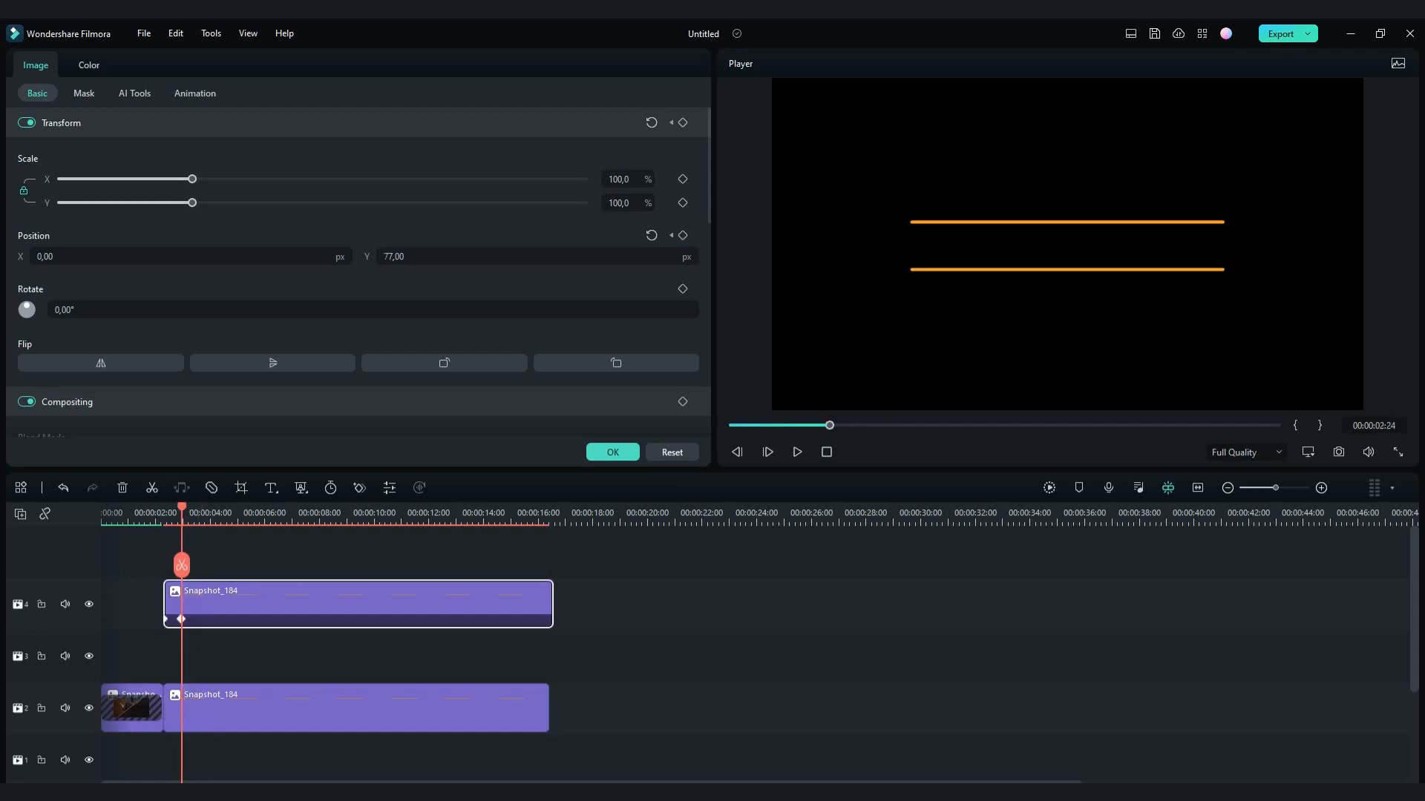
pyautogui.press('space')
pyautogui.press('space')
pyautogui.click(613, 452)
# - Add a Default Title on the track between the line clips, extend it to about 13 seconds and enter FLAT MEDIA
pyautogui.click(207, 71)
pyautogui.moveTo(176, 174); pyautogui.dragTo(167, 656)
pyautogui.moveTo(299, 657); pyautogui.dragTo(471, 657)
pyautogui.doubleClick(442, 657)
pyautogui.write('FLAT MEDIA')
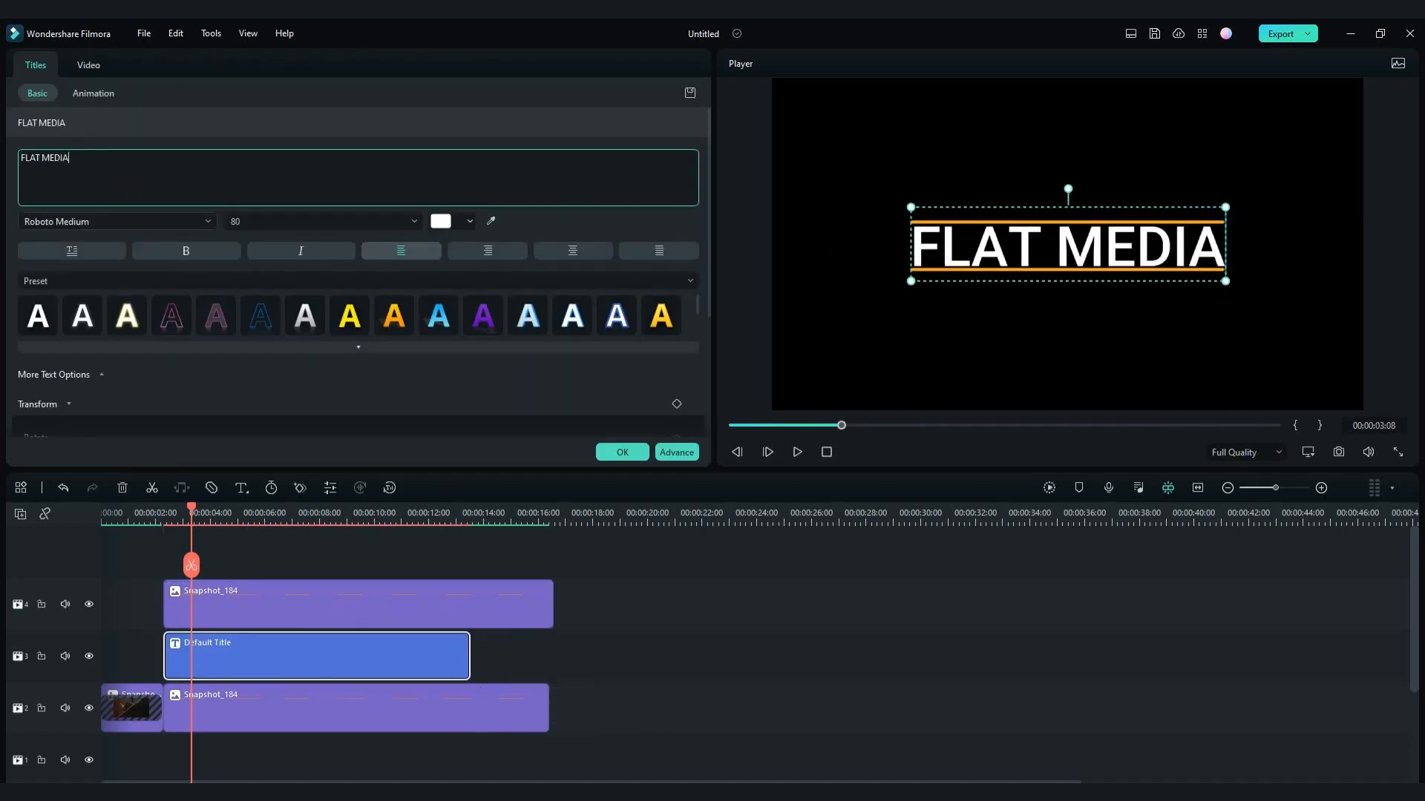
# - Set the title's font to Montserrat Black at size 62
pyautogui.click(170, 316)
pyautogui.click(413, 221)
pyautogui.click(401, 275)
pyautogui.click(413, 221)
pyautogui.click(401, 275)
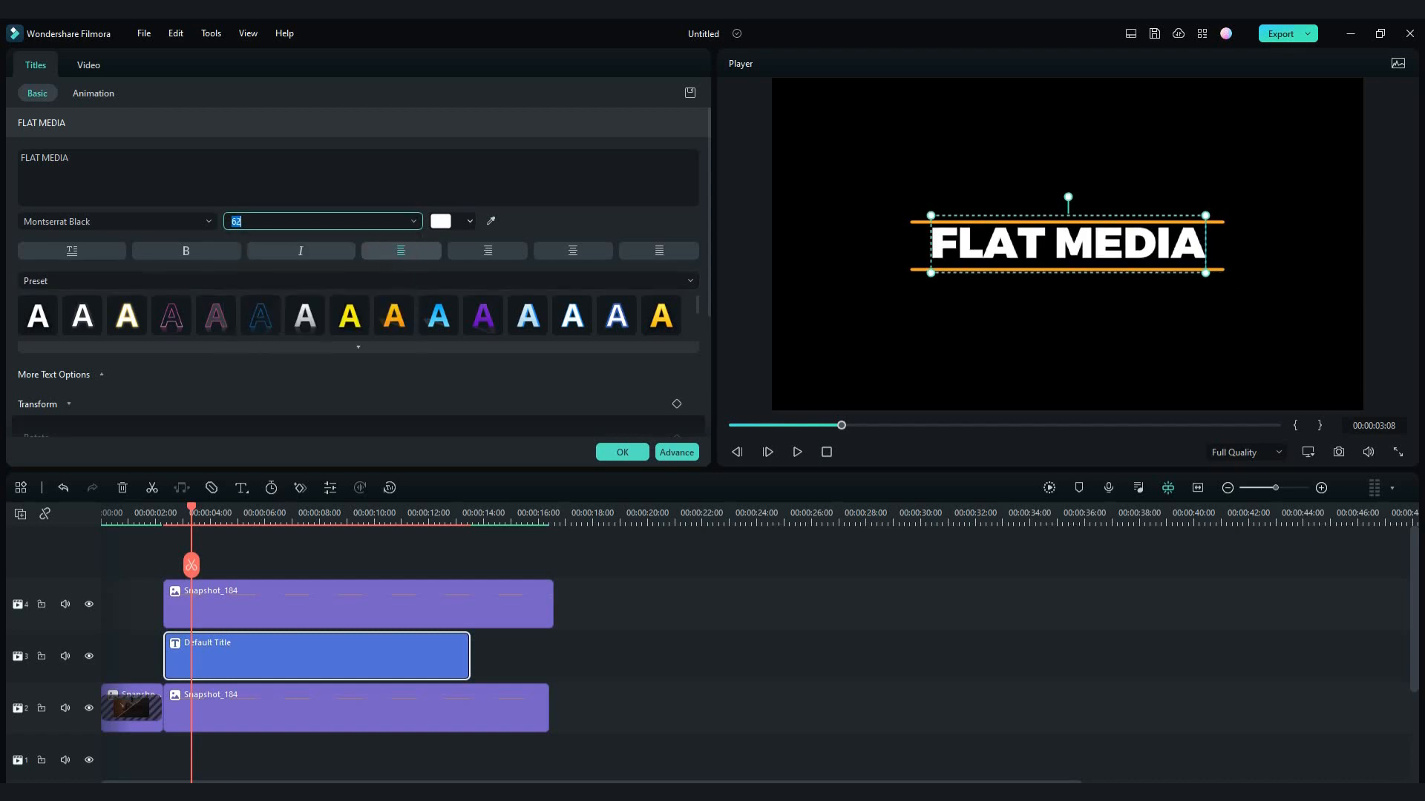
# - Increase the title's letter spacing until the text matches the width of the orange lines, and confirm
pyautogui.scroll(-1, 74, 375)
pyautogui.scroll(1, 74, 375)
pyautogui.click(74, 376)
pyautogui.scroll(-1, 74, 377)
pyautogui.scroll(3, 74, 379)
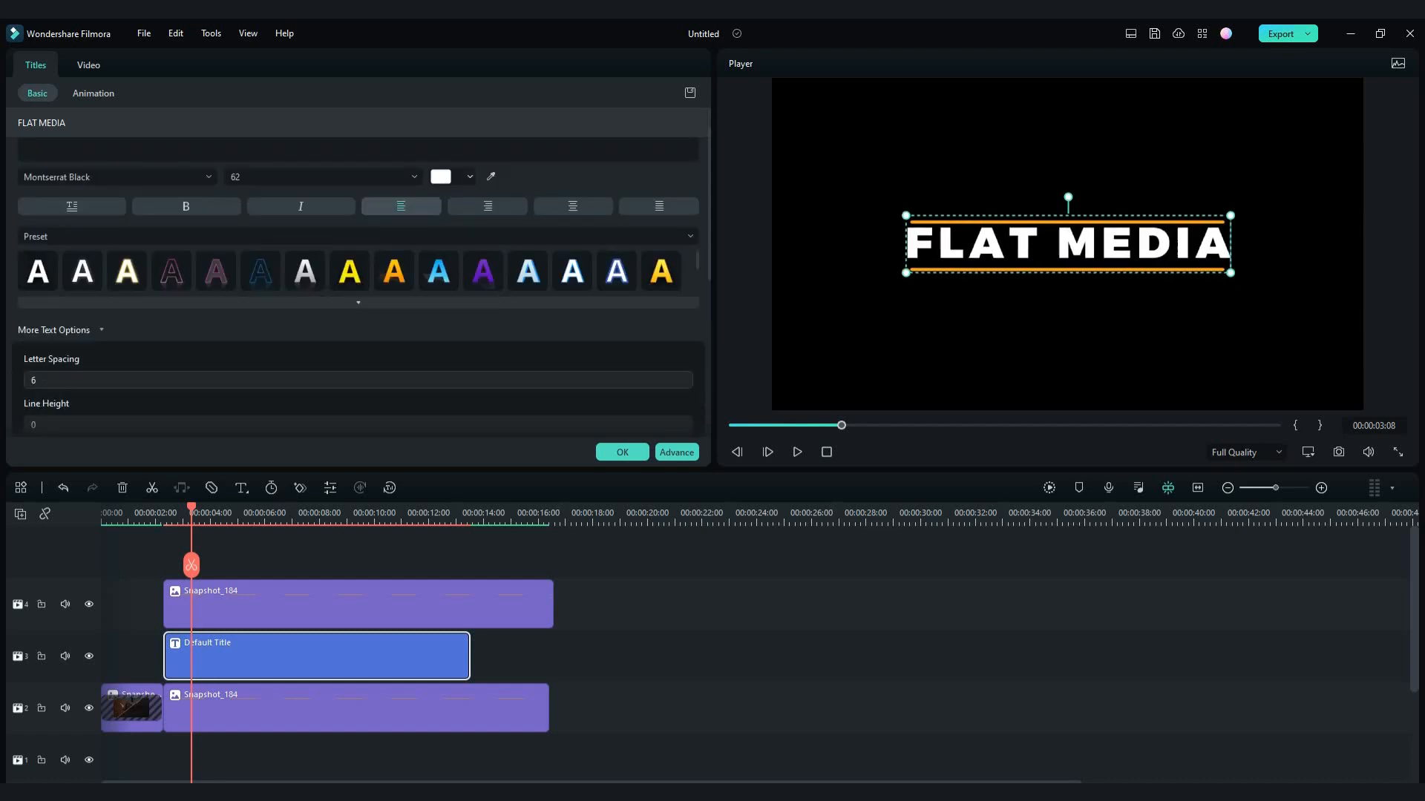
pyautogui.scroll(1, 74, 380)
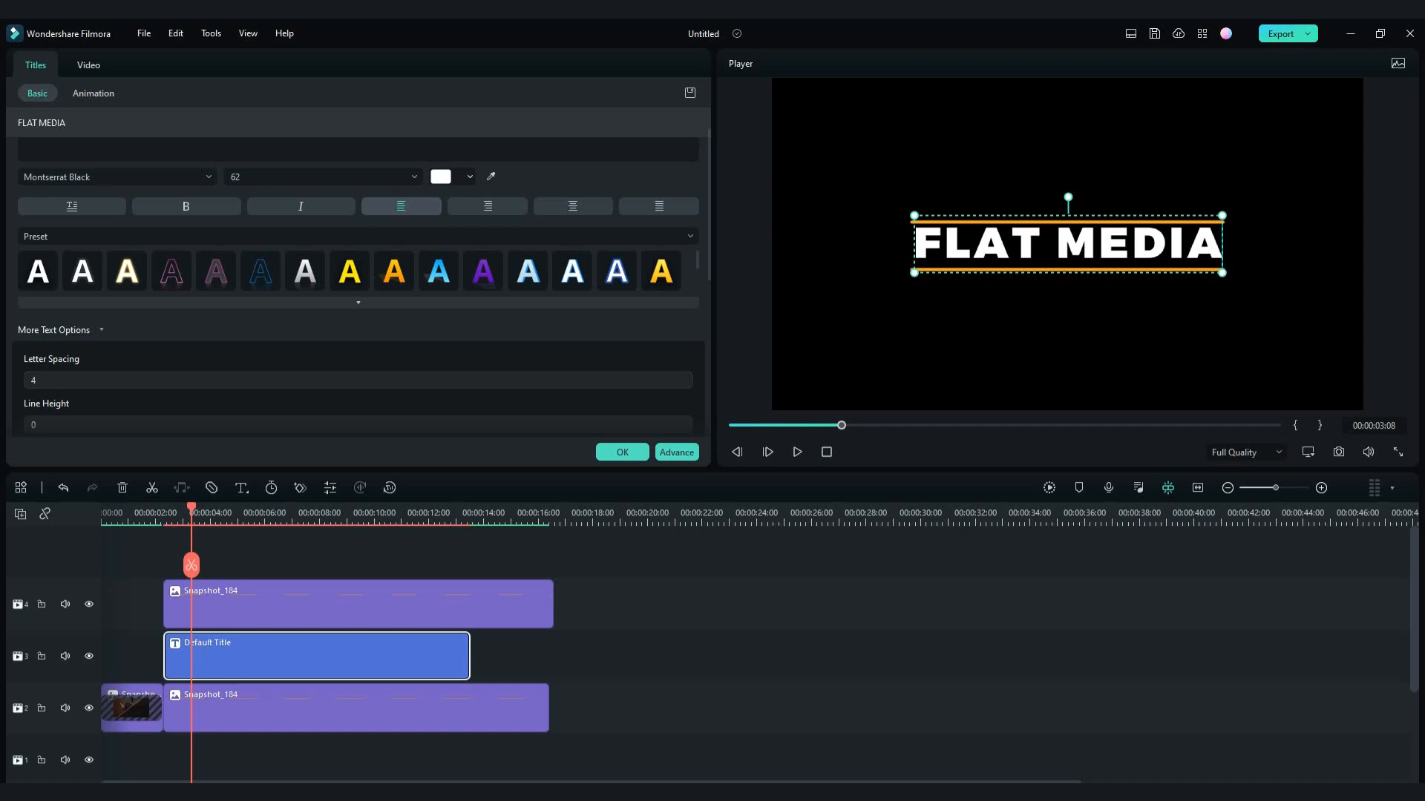
pyautogui.scroll(1, 74, 380)
pyautogui.click(622, 453)
# - Search the transitions for "row", apply Row Split to the start of the title and shorten the transition
pyautogui.moveTo(180, 514); pyautogui.dragTo(198, 513)
pyautogui.click(261, 71)
pyautogui.click(259, 106)
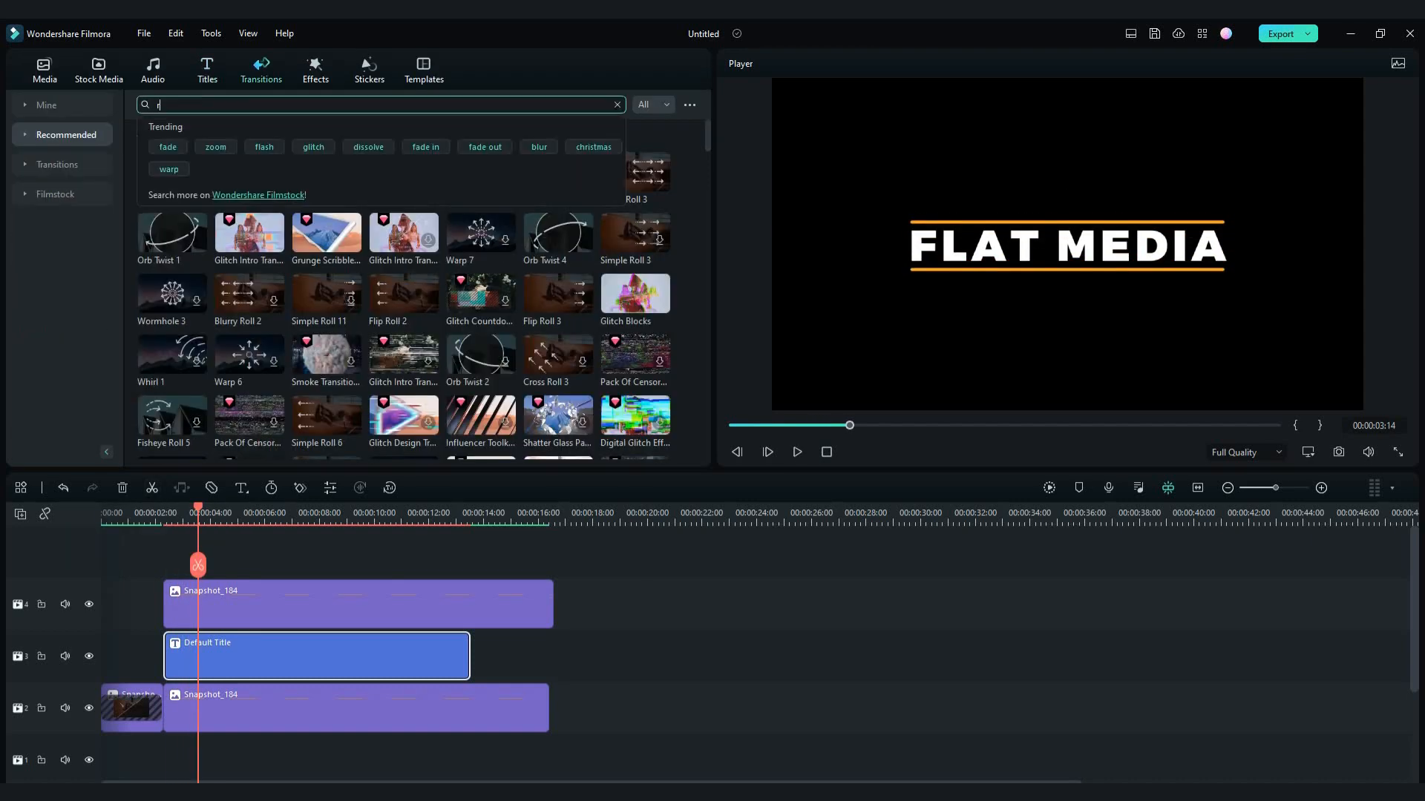
pyautogui.write('row')
pyautogui.press('Return')
pyautogui.moveTo(249, 152); pyautogui.dragTo(224, 656)
pyautogui.moveTo(175, 508); pyautogui.dragTo(169, 508)
pyautogui.click(187, 654)
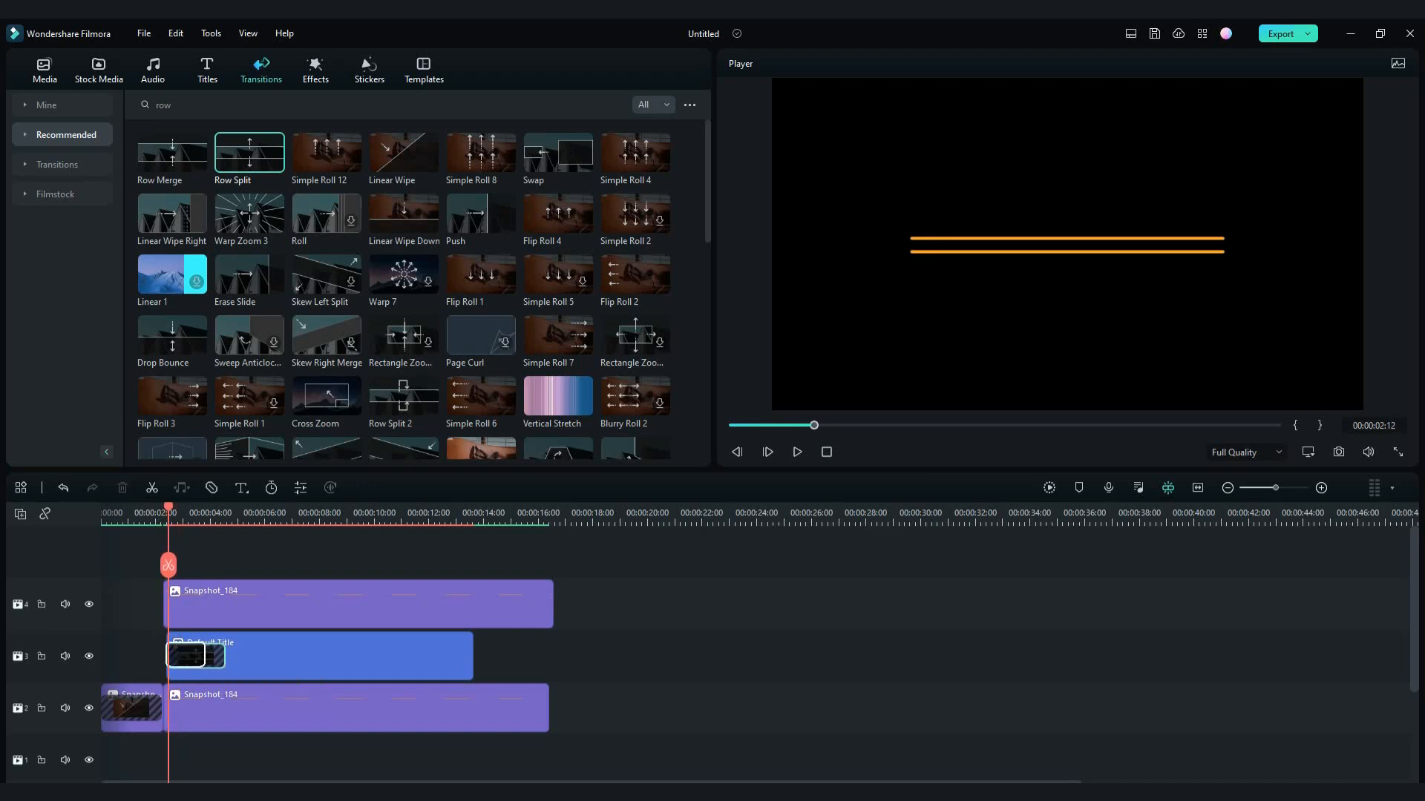
# - Preview the title reveal against the line keyframes and shorten the Row Split transition to about half a second
pyautogui.moveTo(168, 508); pyautogui.dragTo(102, 508)
pyautogui.press('space')
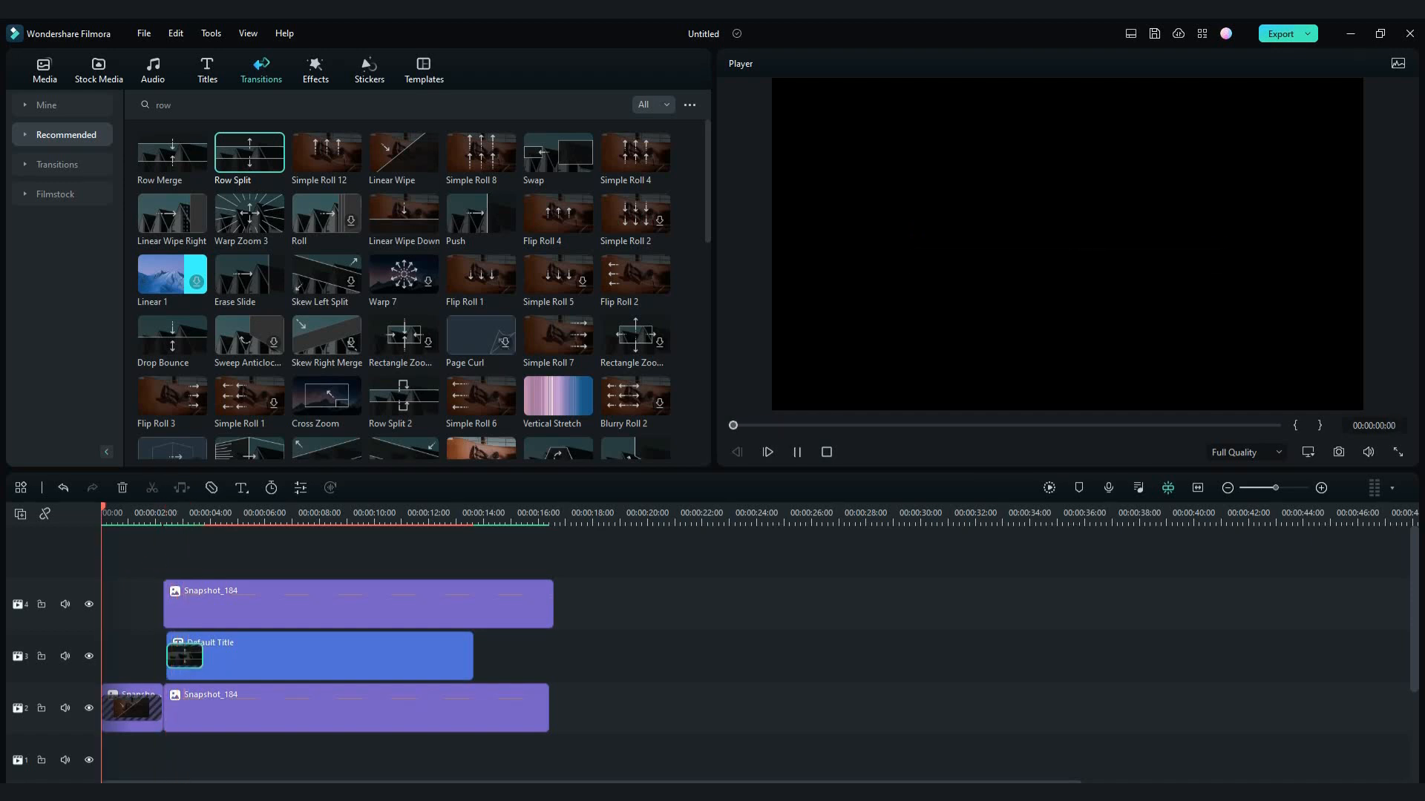
pyautogui.press('space')
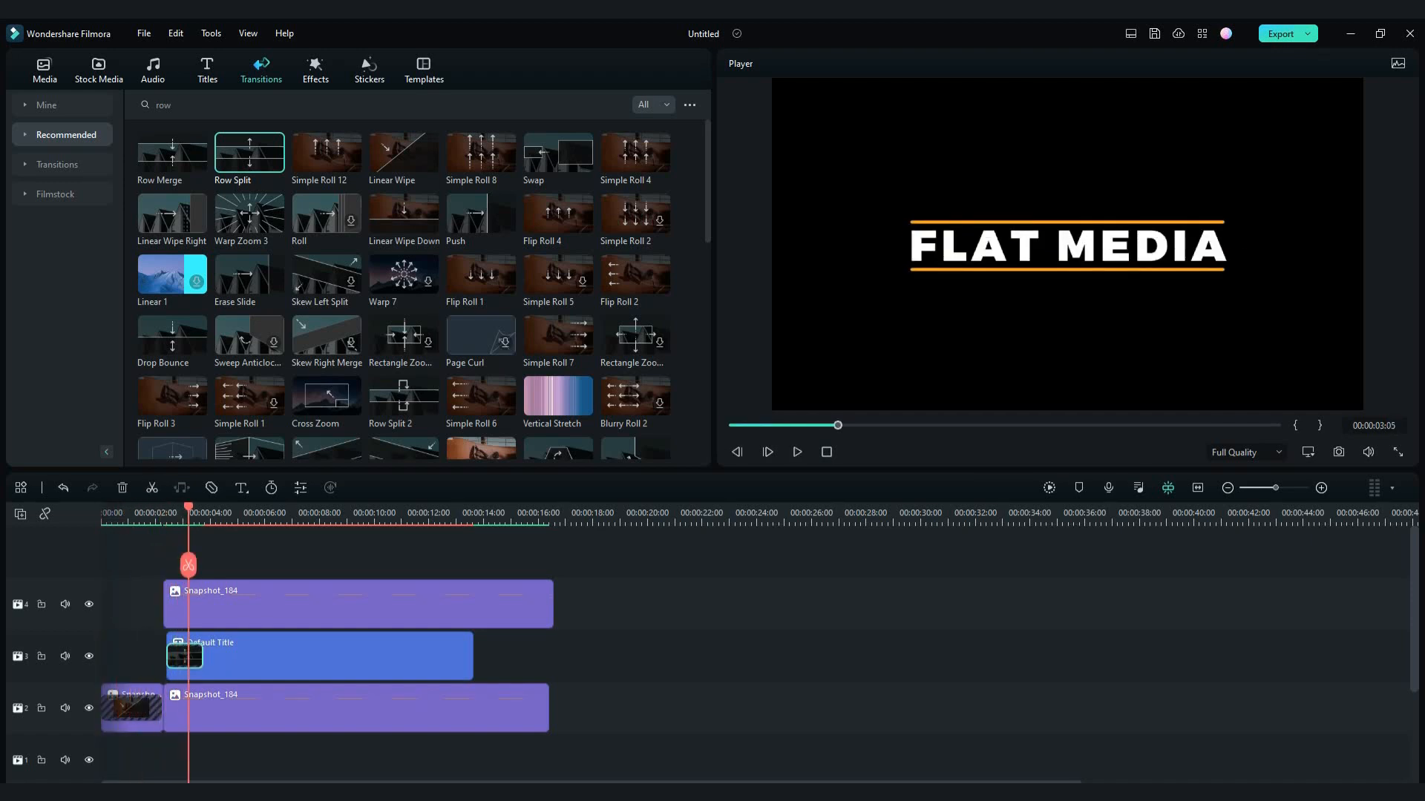
pyautogui.moveTo(188, 507)
pyautogui.mouseDown()
pyautogui.moveTo(101, 508)
pyautogui.moveTo(166, 507)
pyautogui.mouseUp()
pyautogui.press('space')
pyautogui.press('space')
pyautogui.moveTo(186, 656); pyautogui.dragTo(180, 657)
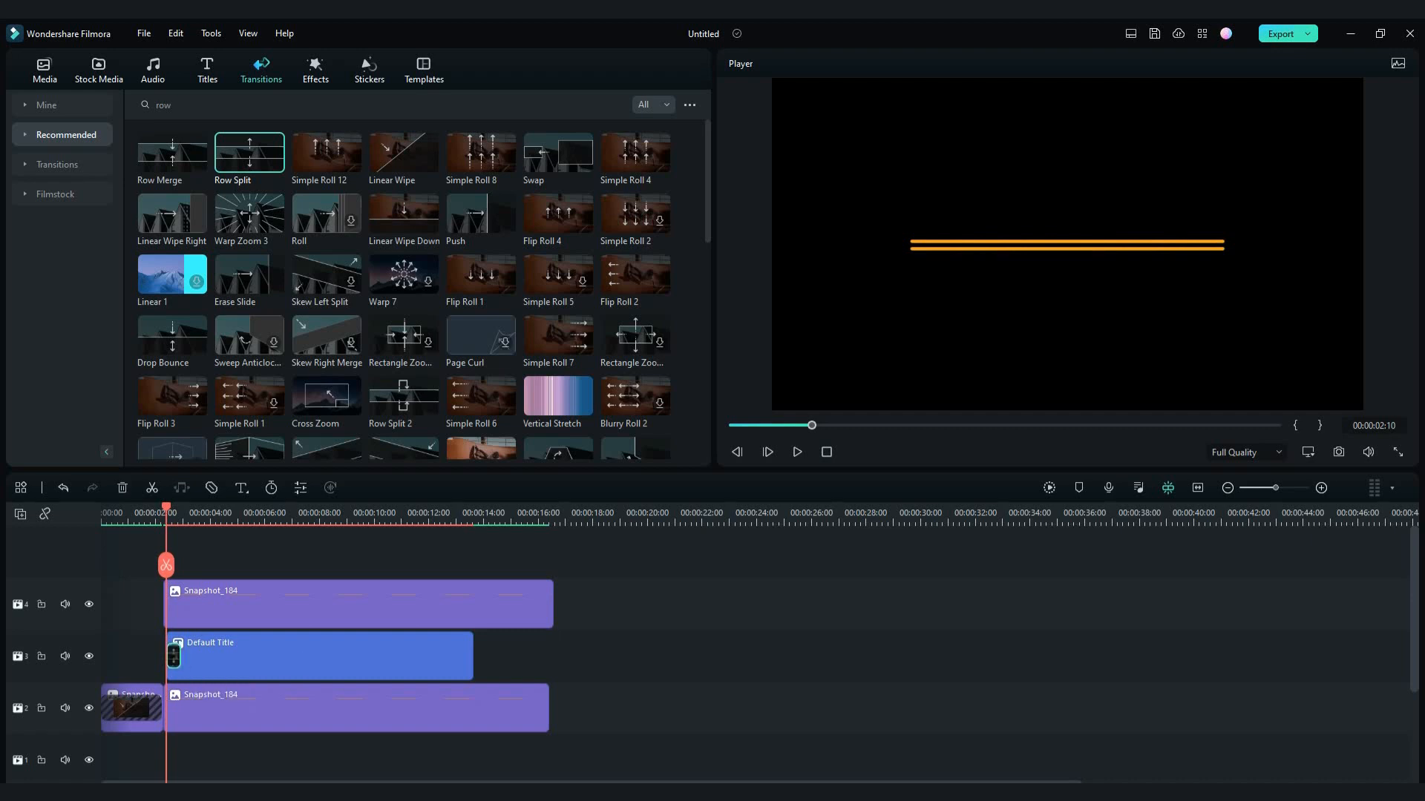
pyautogui.doubleClick(165, 618)
pyautogui.moveTo(167, 507); pyautogui.dragTo(181, 508)
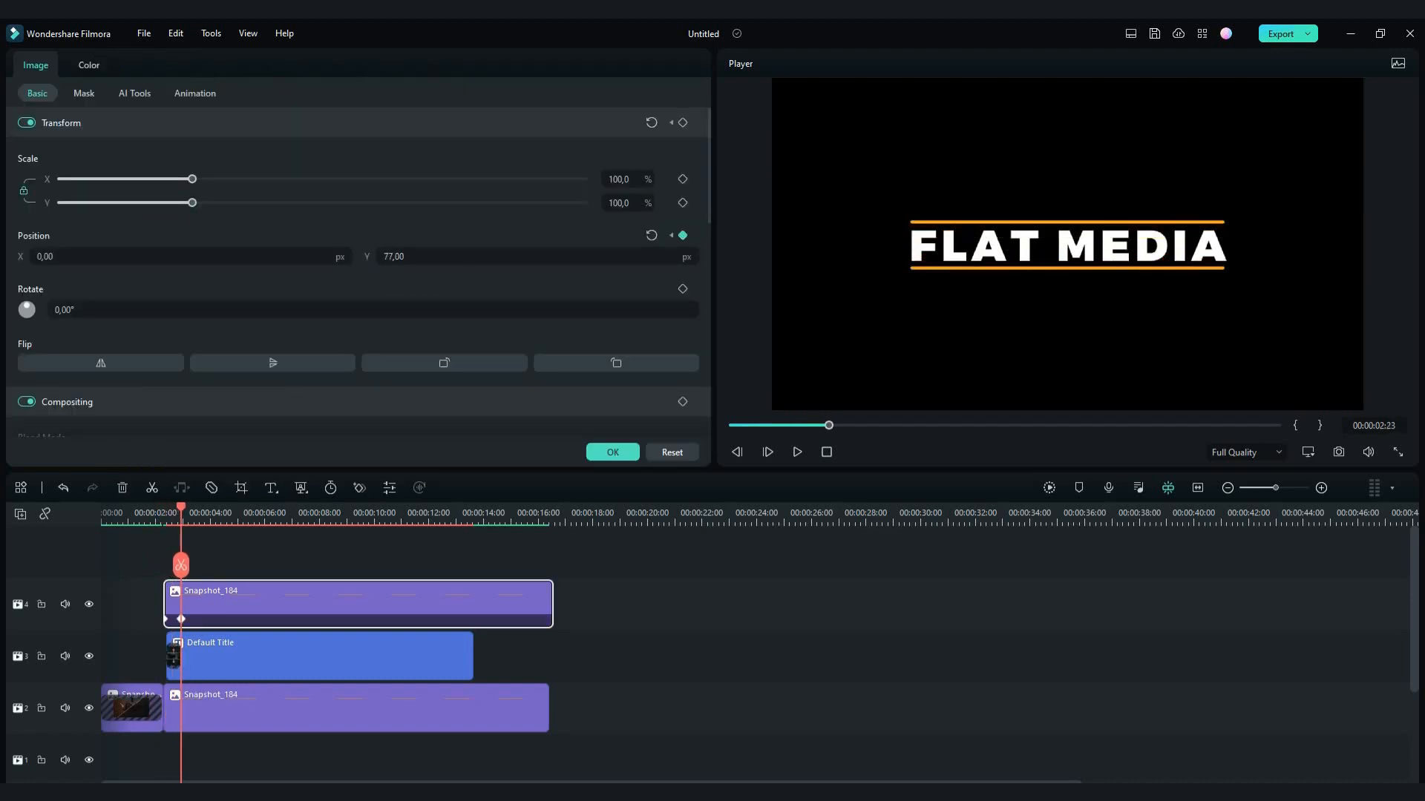
pyautogui.press('Home')
pyautogui.press('space')
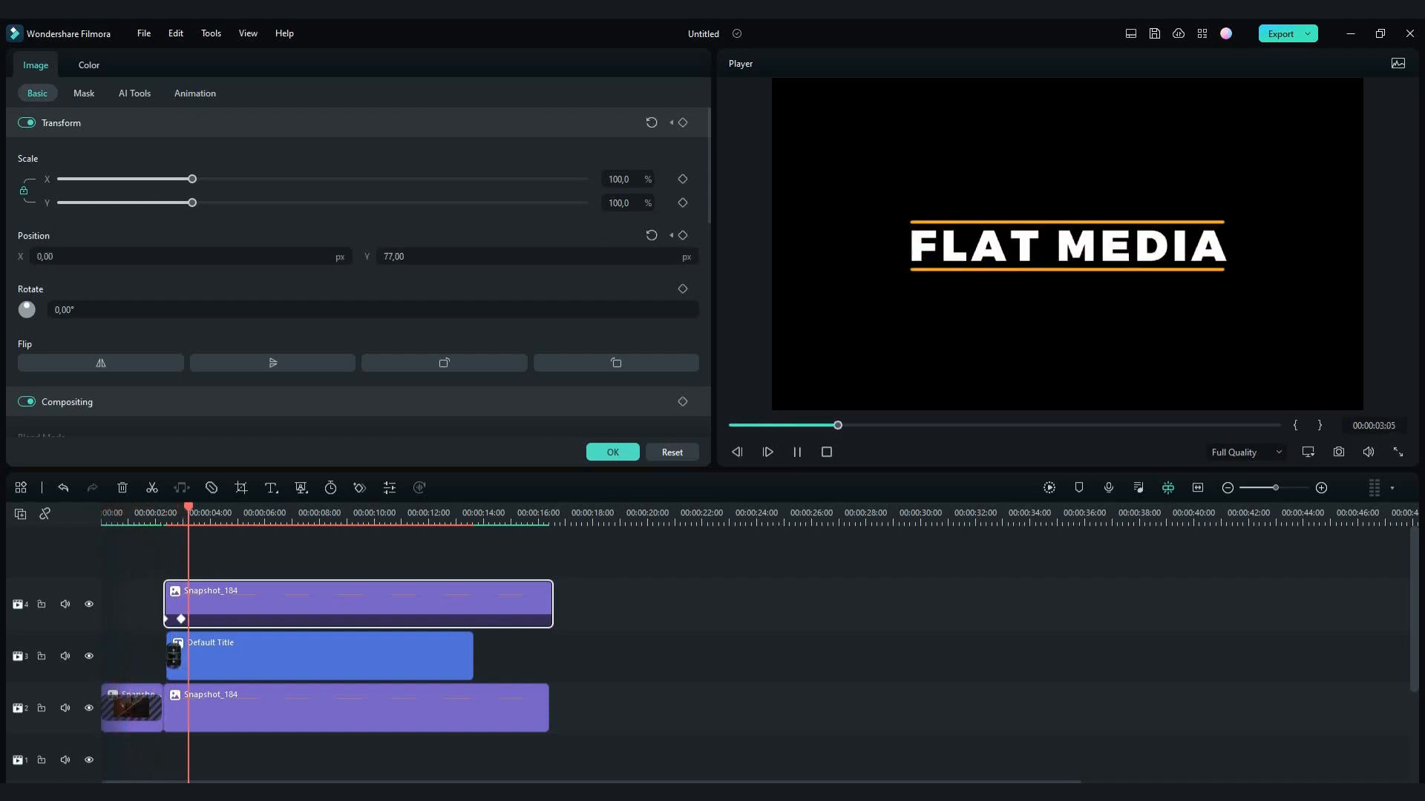
# - Lengthen the Row Split transition to 00:00:00:21 and replay the title reveal
pyautogui.click(172, 514)
pyautogui.click(185, 657)
pyautogui.click(177, 657)
pyautogui.moveTo(181, 657); pyautogui.dragTo(183, 657)
pyautogui.moveTo(173, 507); pyautogui.dragTo(145, 509)
pyautogui.press('space')
pyautogui.press('space')
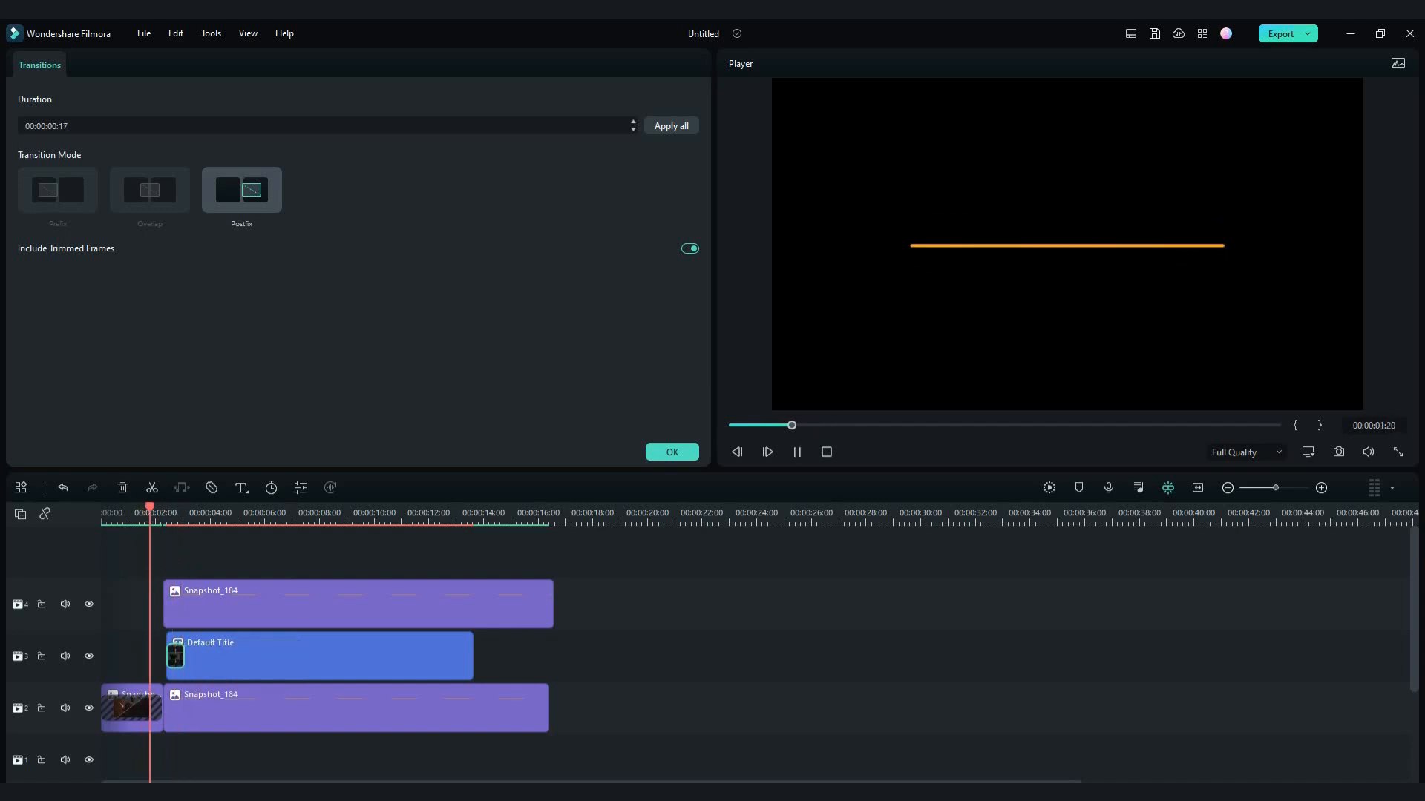
# - Extend the title's start back to align with the line clips and preview the animation from the beginning
pyautogui.press('space')
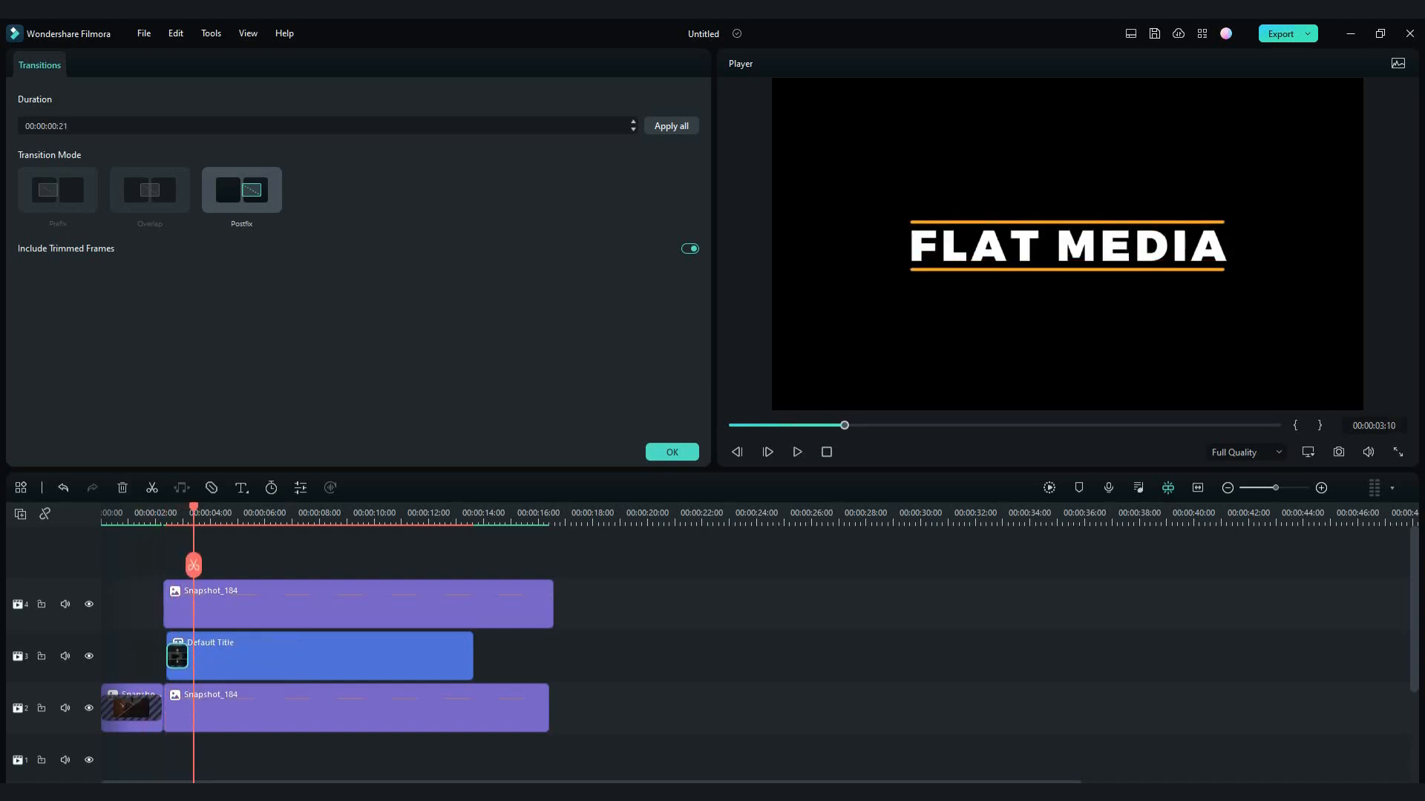
pyautogui.click(149, 511)
pyautogui.press('space')
pyautogui.press('space')
pyautogui.click(168, 638)
pyautogui.moveTo(168, 641); pyautogui.dragTo(163, 641)
pyautogui.click(613, 451)
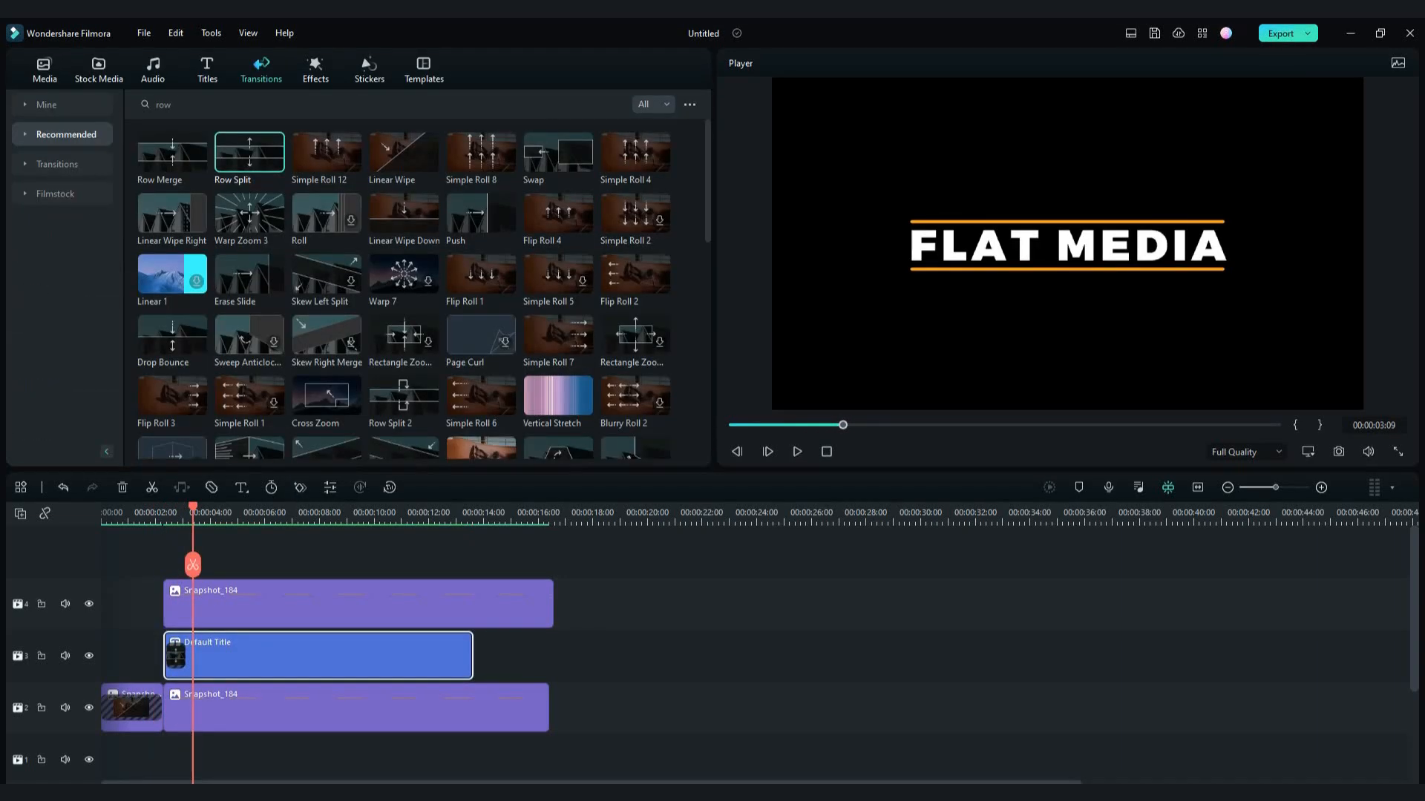
pyautogui.moveTo(116, 512); pyautogui.dragTo(102, 512)
pyautogui.press('space')
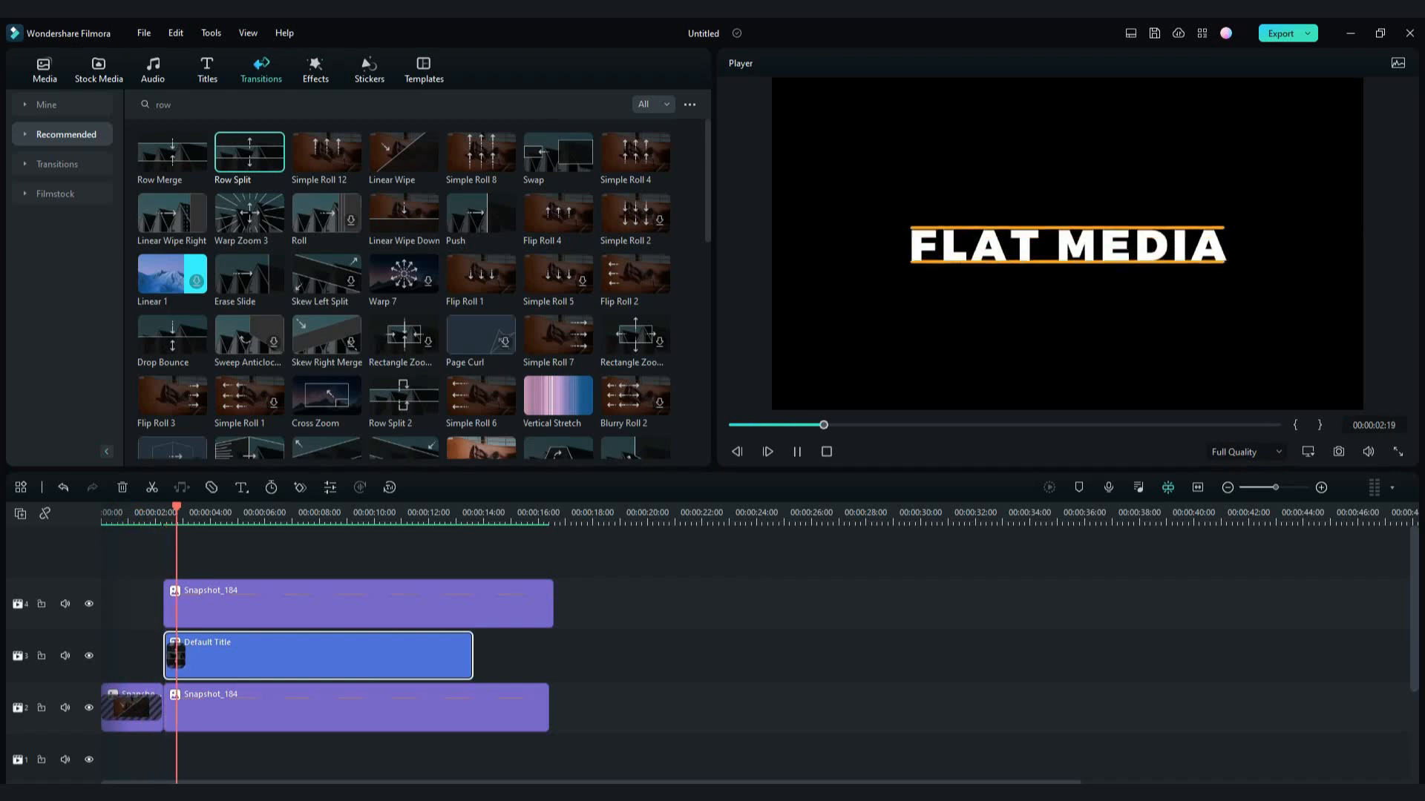
pyautogui.press('space')
# - Try a longer Row Split of 00:00:03:14 on the title, shifting the title along its track to test the timing
pyautogui.moveTo(223, 655)
pyautogui.mouseDown()
pyautogui.moveTo(266, 656)
pyautogui.moveTo(249, 656)
pyautogui.mouseUp()
pyautogui.click(202, 655)
pyautogui.doubleClick(215, 598)
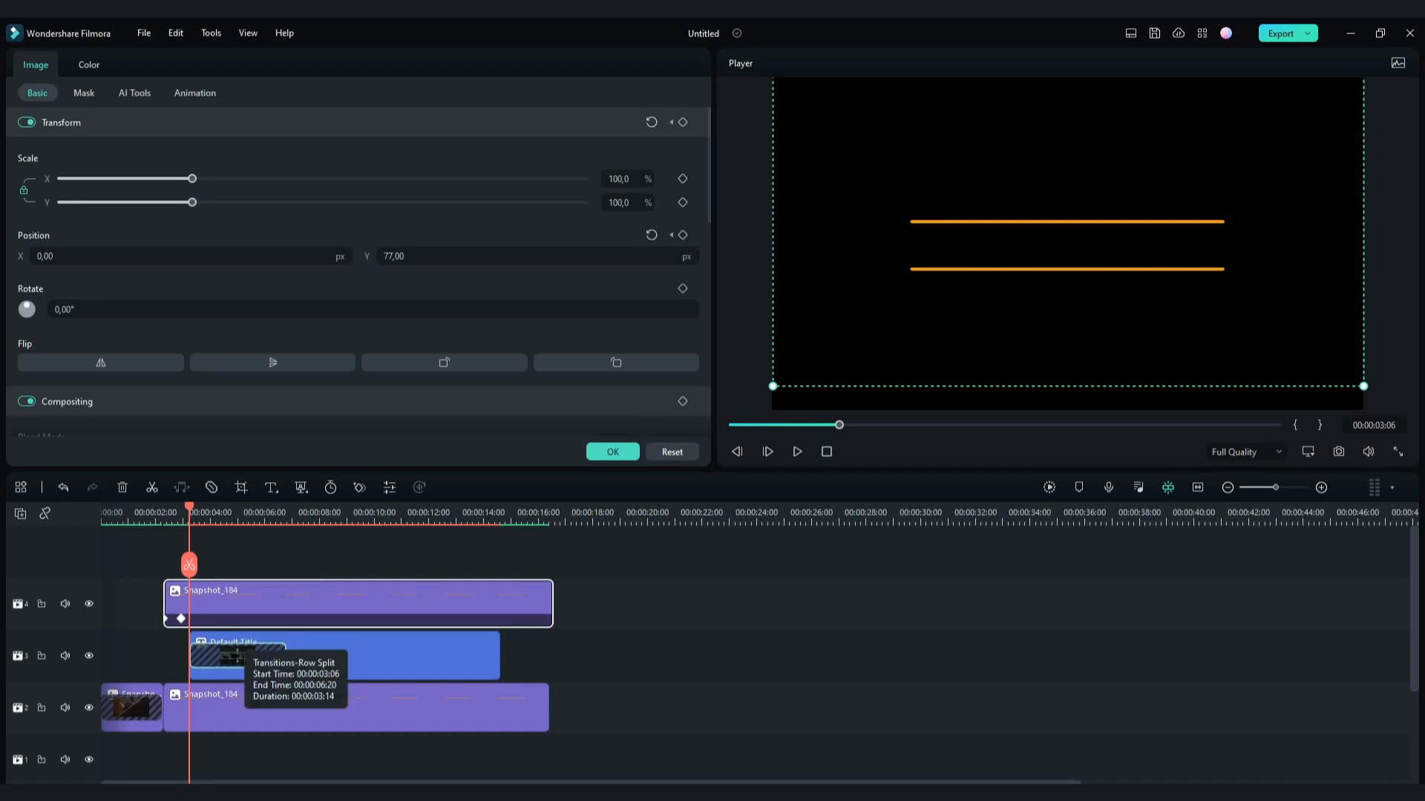
pyautogui.moveTo(189, 507)
pyautogui.mouseDown()
pyautogui.moveTo(205, 507)
pyautogui.moveTo(168, 508)
pyautogui.mouseUp()
pyautogui.click(319, 657)
pyautogui.moveTo(319, 658); pyautogui.dragTo(299, 658)
# - Try different Row Split lengths and title positions, comparing the text reveal with the separating lines
pyautogui.moveTo(168, 508); pyautogui.dragTo(172, 508)
pyautogui.click(218, 656)
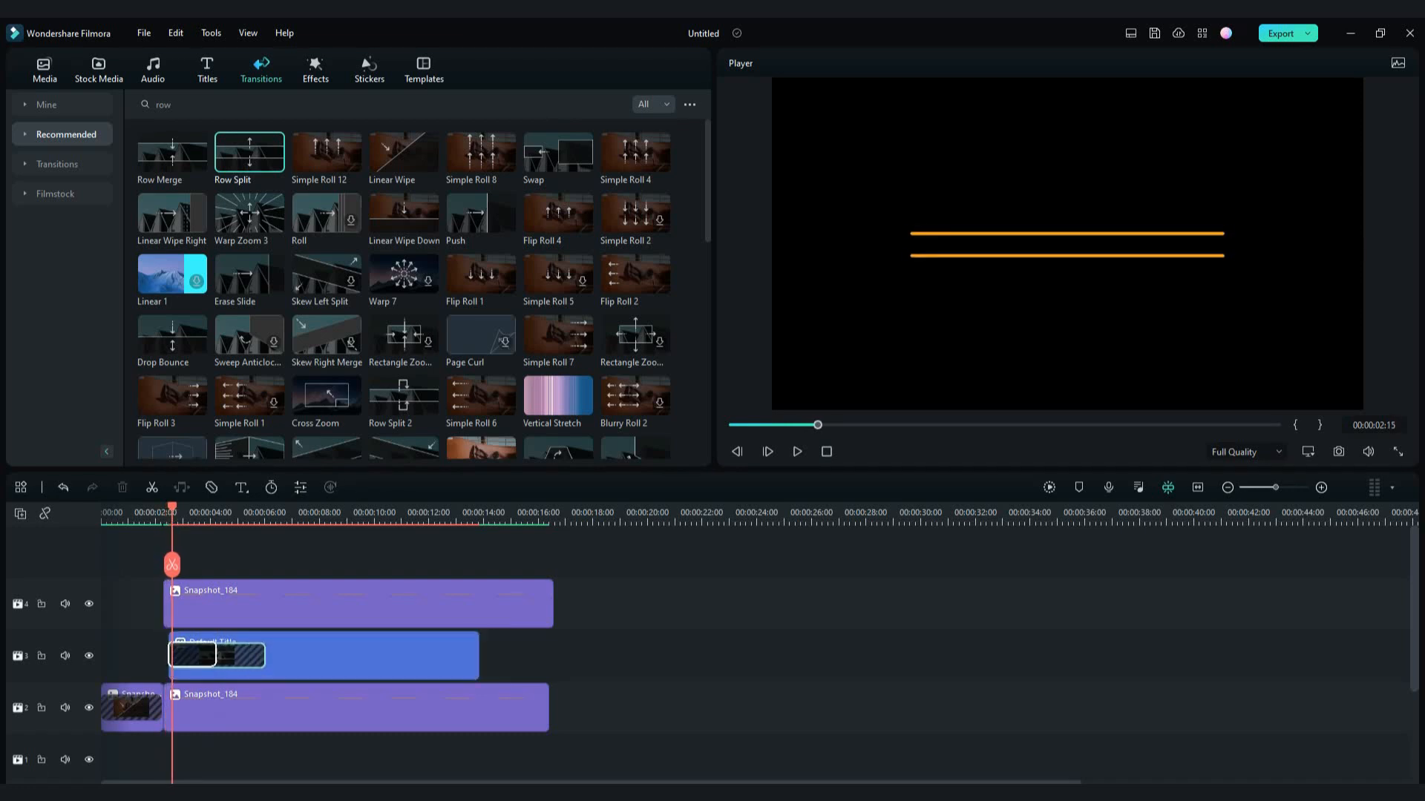
pyautogui.moveTo(188, 656); pyautogui.dragTo(198, 656)
pyautogui.moveTo(172, 507); pyautogui.dragTo(172, 507)
pyautogui.moveTo(199, 655); pyautogui.dragTo(190, 656)
pyautogui.moveTo(172, 507); pyautogui.dragTo(166, 508)
pyautogui.moveTo(225, 658); pyautogui.dragTo(223, 658)
pyautogui.moveTo(167, 508); pyautogui.dragTo(168, 508)
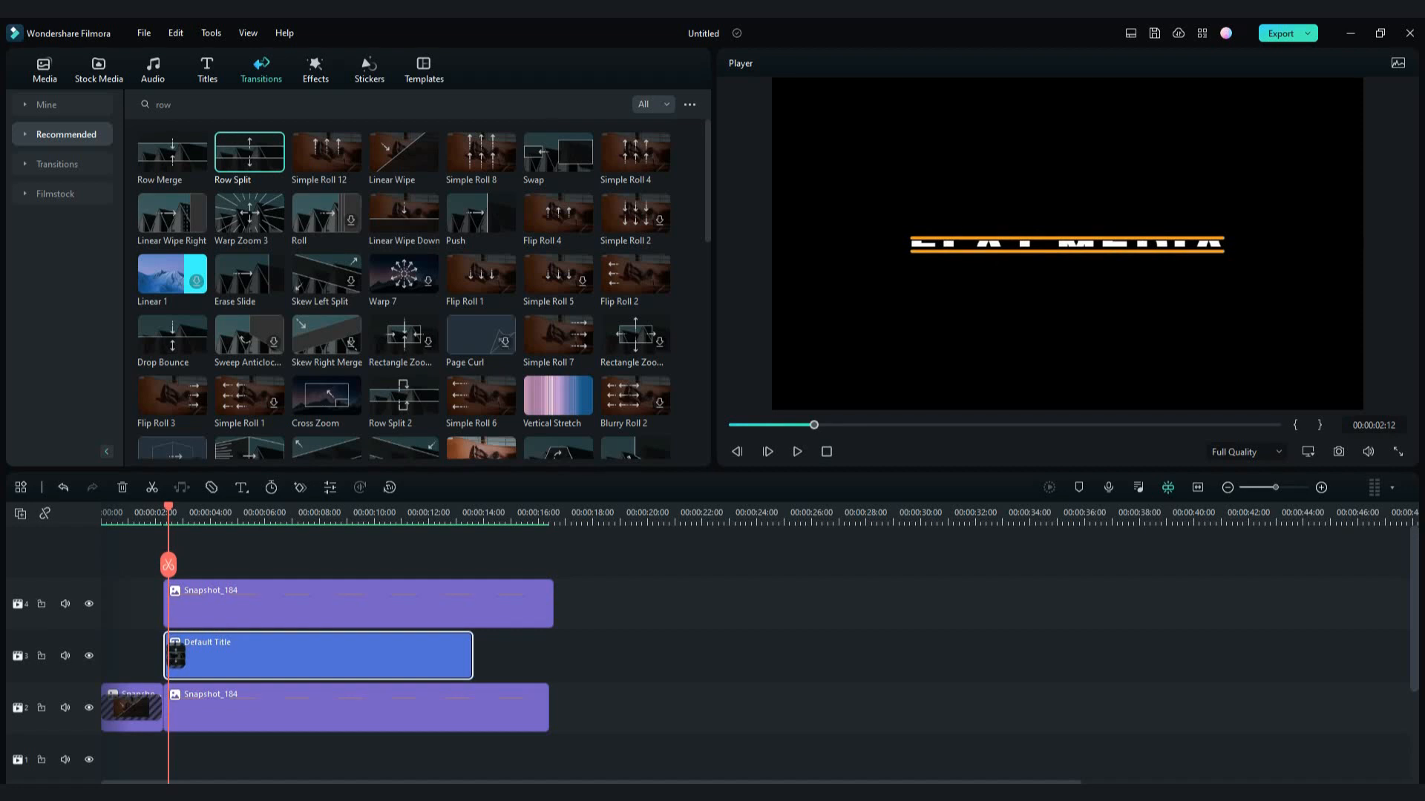
# - Move both line clips' end keyframes slightly earlier, to about 00:00:02:19, and preview the finished title animation
pyautogui.click(175, 655)
pyautogui.moveTo(168, 508); pyautogui.dragTo(162, 508)
pyautogui.doubleClick(198, 604)
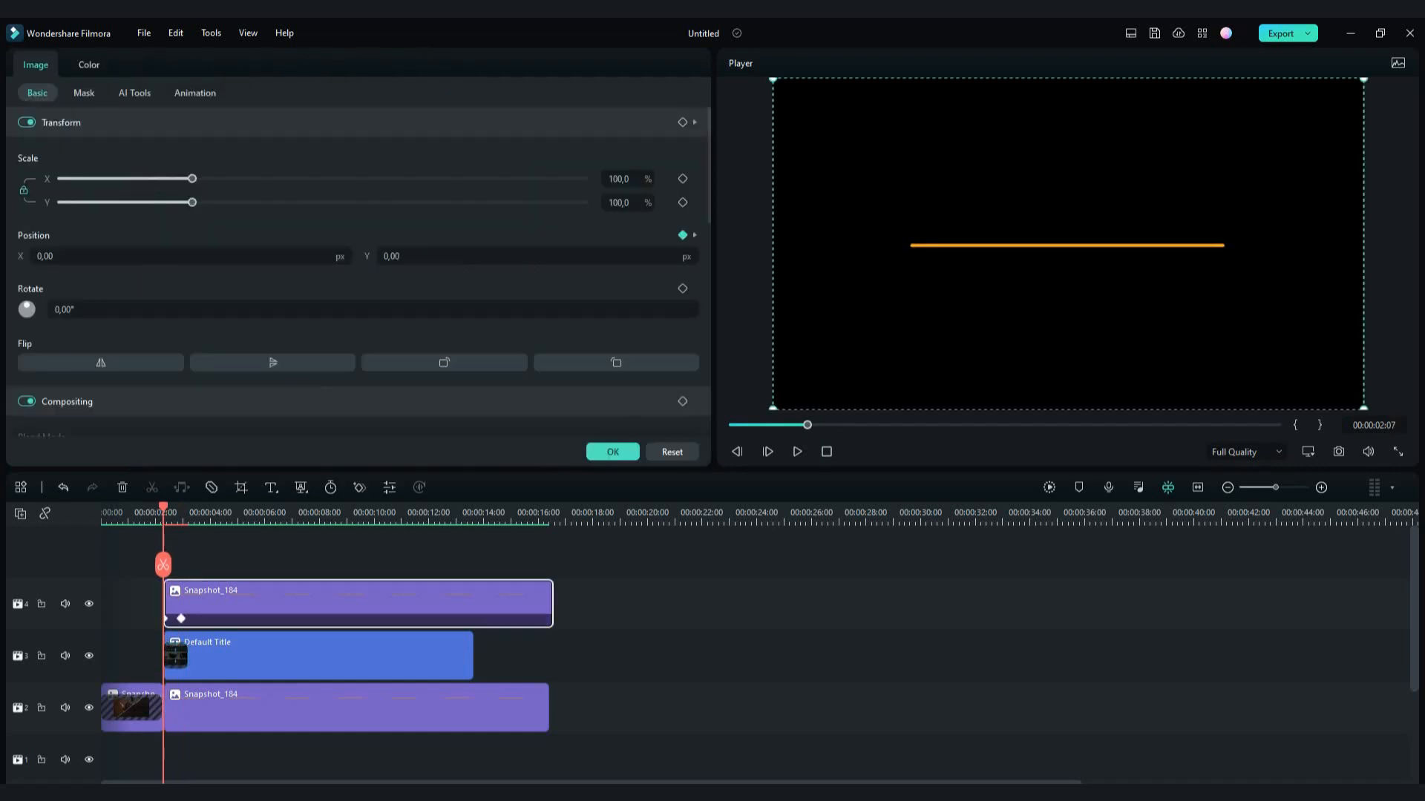
pyautogui.moveTo(181, 619); pyautogui.dragTo(179, 619)
pyautogui.click(185, 709)
pyautogui.moveTo(181, 723); pyautogui.dragTo(177, 722)
pyautogui.click(195, 606)
pyautogui.click(191, 705)
pyautogui.moveTo(176, 508); pyautogui.dragTo(113, 508)
pyautogui.press('space')
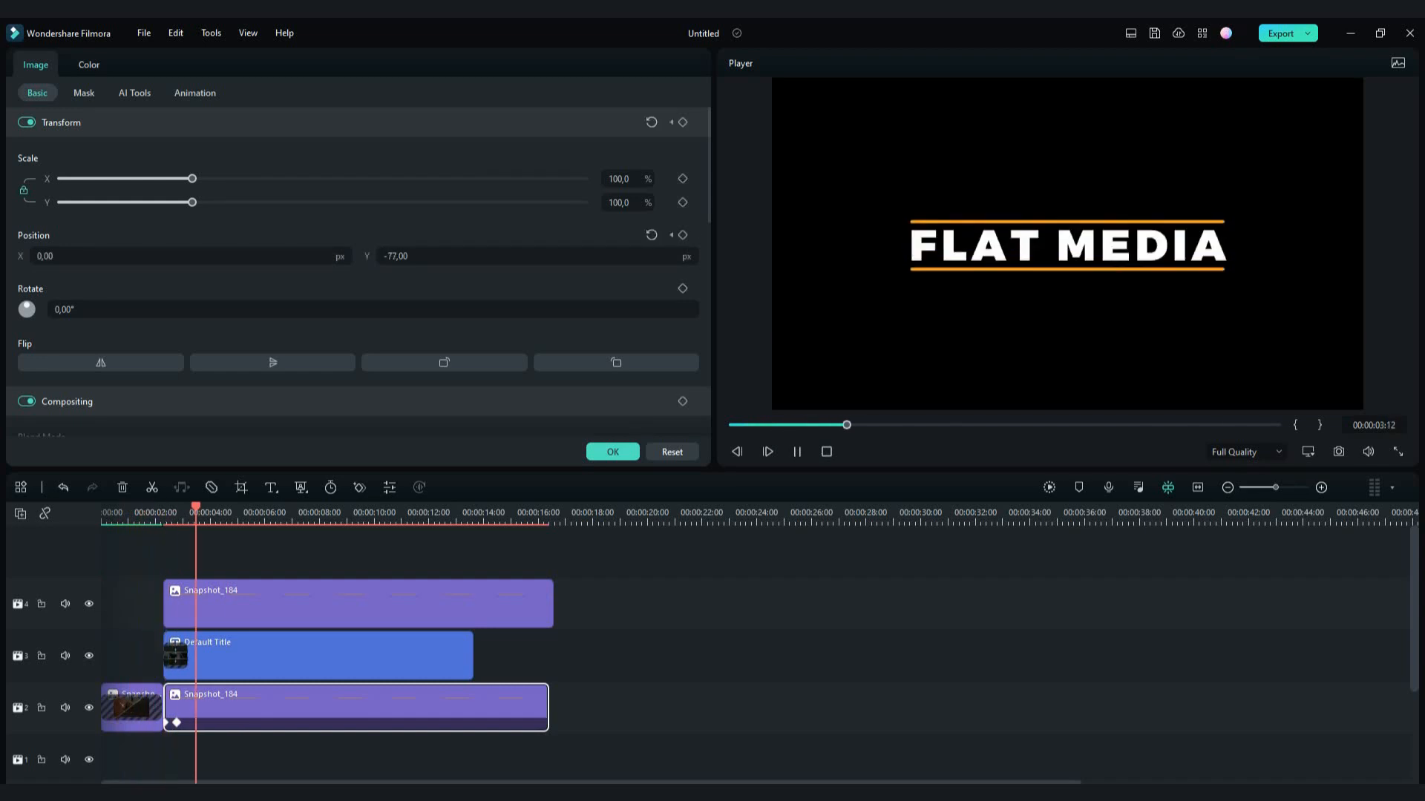
pyautogui.click(612, 452)
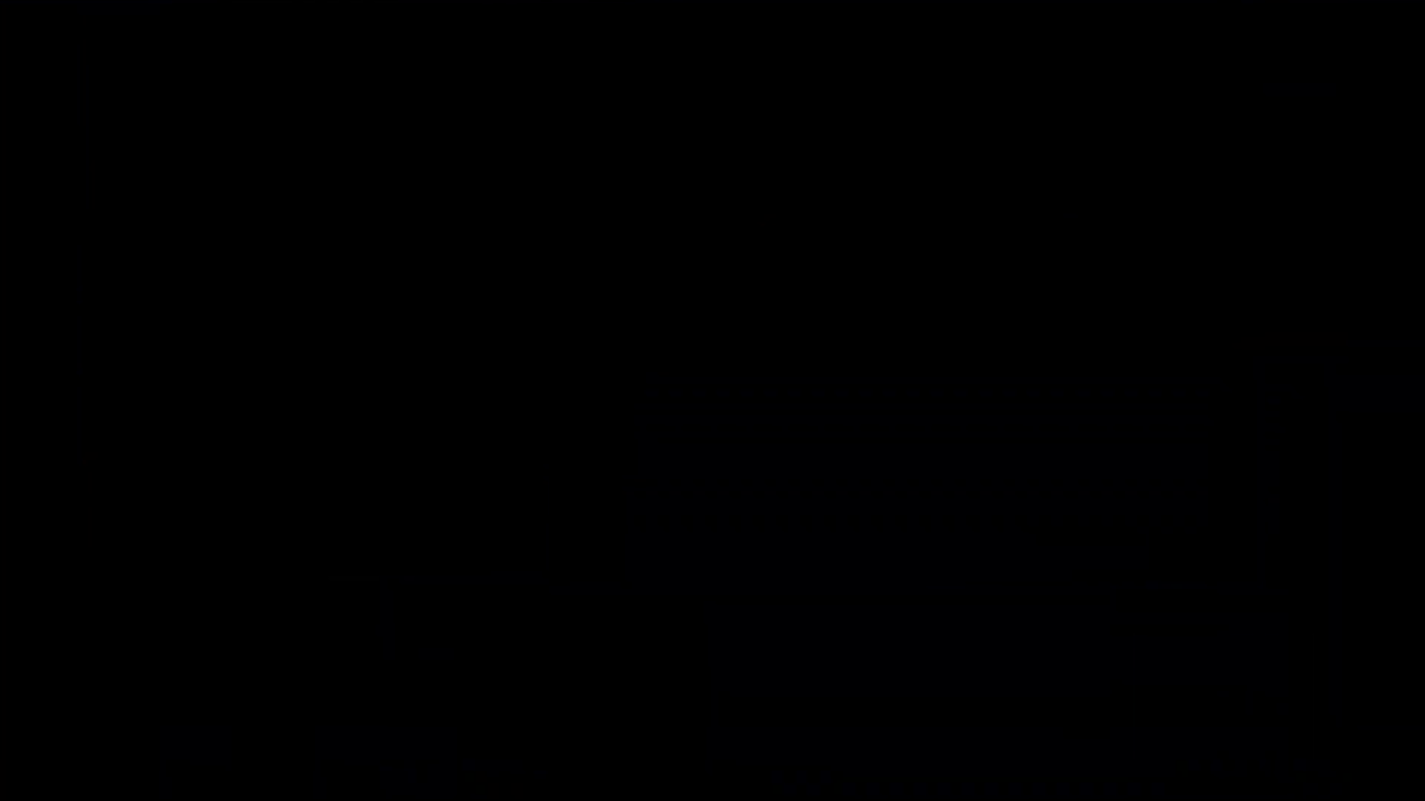